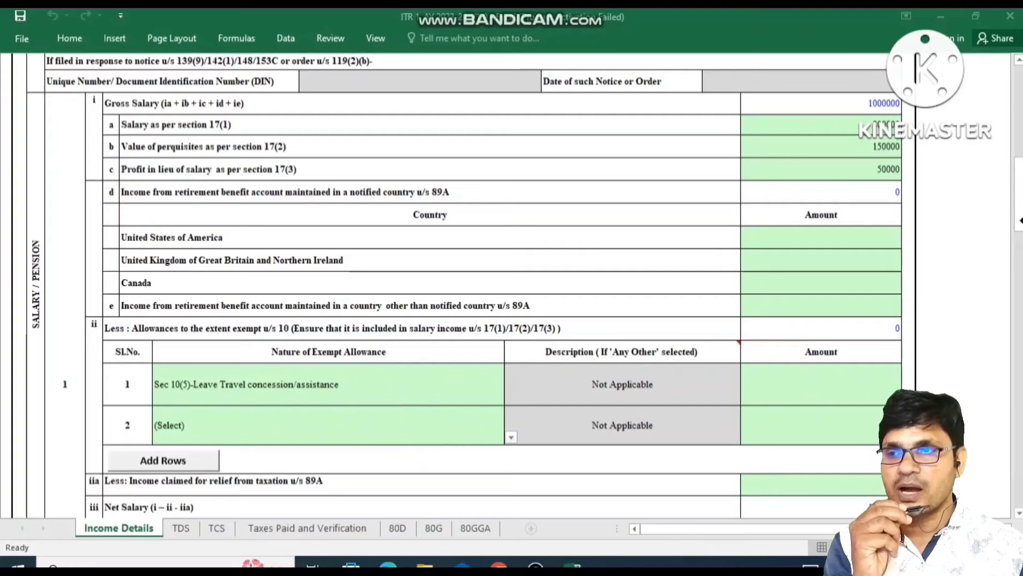
- Review the exempt allowances, the income claimed for relief u/s 89A and the deductions u/s 16 in the salary section
{"action": "key", "text": "alt+Tab"}
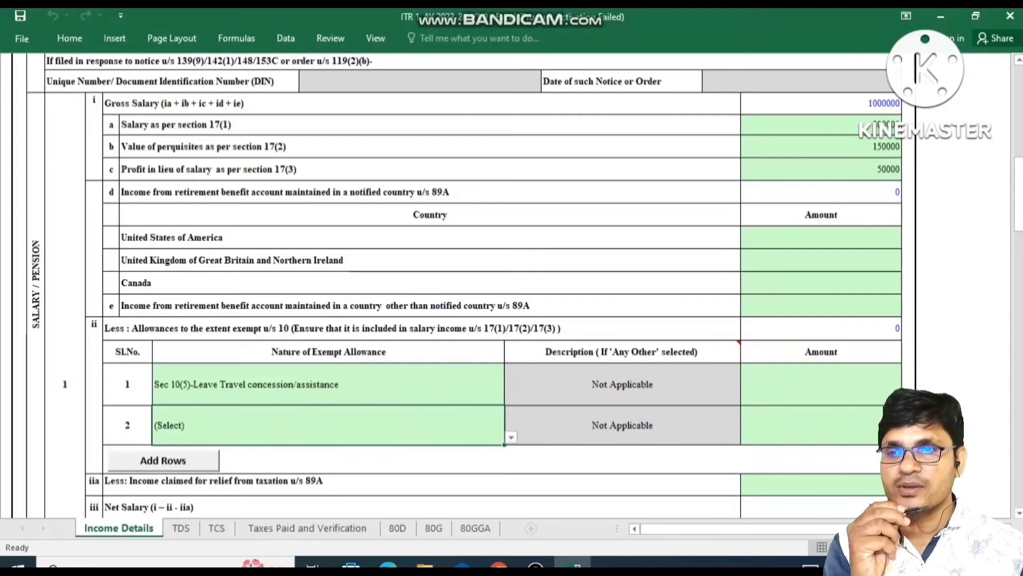
{"action": "left_click", "coordinate": [549, 469]}
{"action": "scroll", "coordinate": [491, 475], "scroll_direction": "down", "scroll_amount": 1}
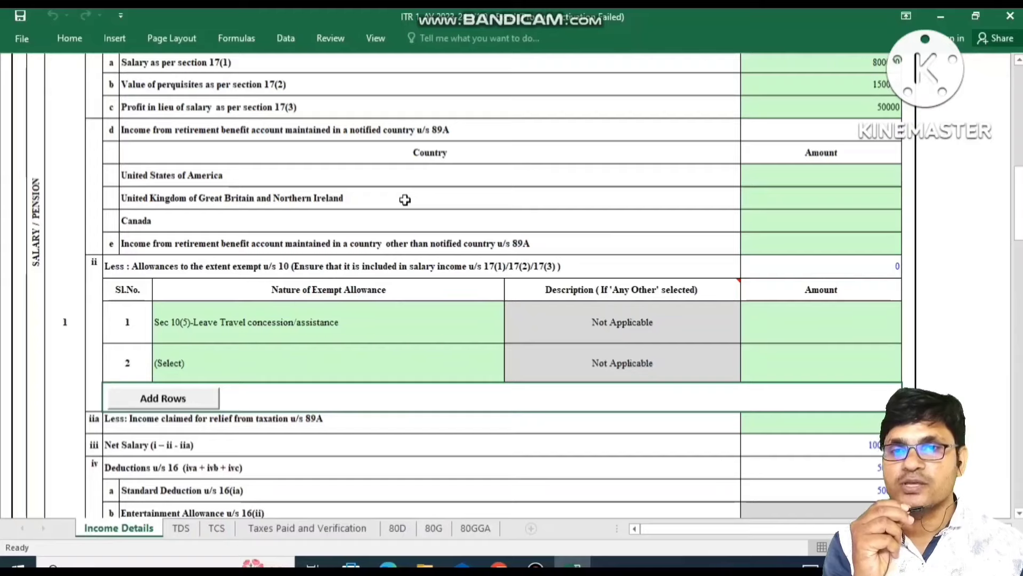
{"action": "left_click", "coordinate": [801, 421]}
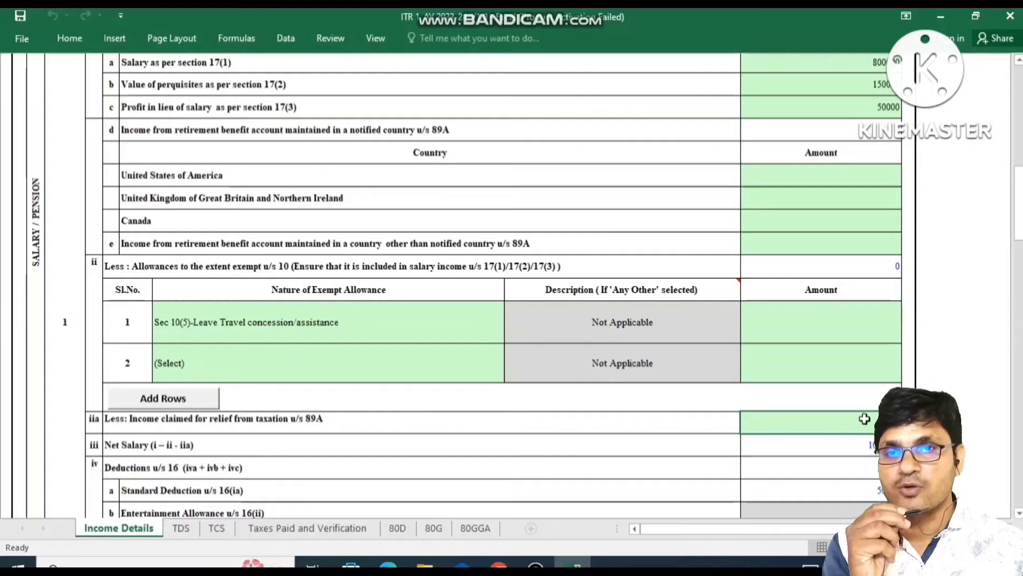
{"action": "left_click_drag", "start_coordinate": [1021, 203], "coordinate": [1018, 236]}
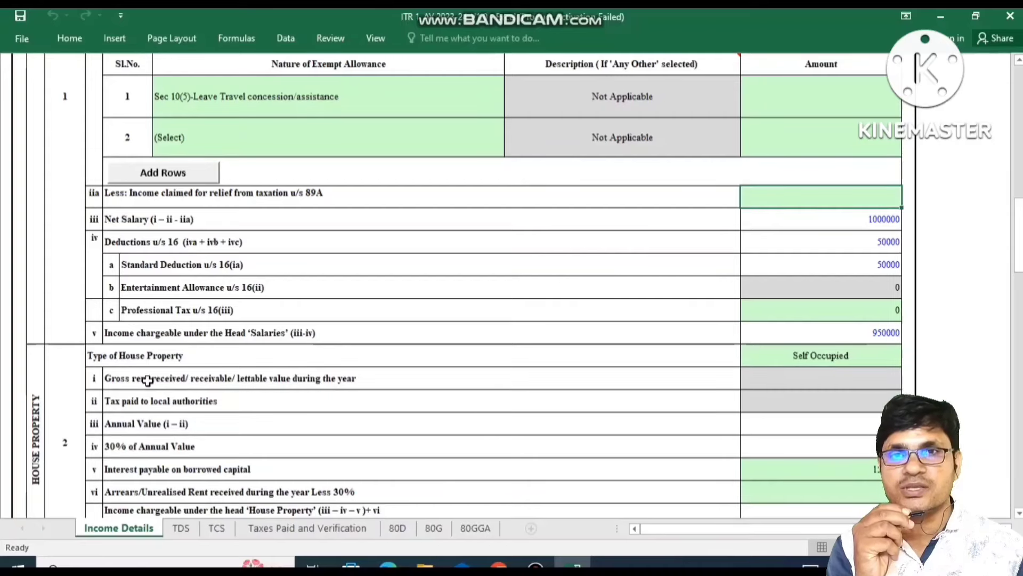
- Set the type of house property to Self Occupied and check its interest payable on borrowed capital
{"action": "left_click_drag", "start_coordinate": [1018, 261], "coordinate": [1018, 283]}
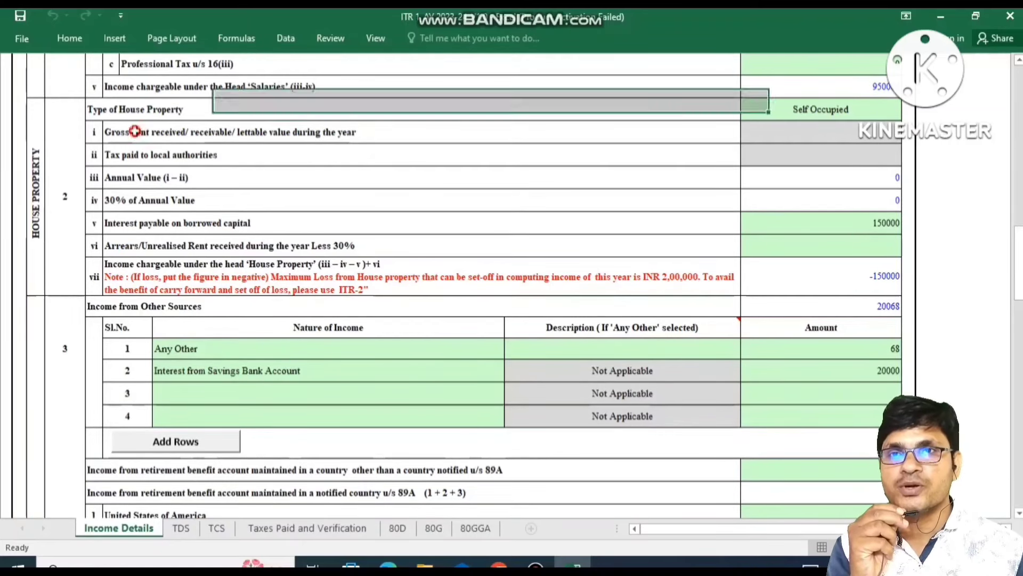
{"action": "left_click", "coordinate": [872, 111]}
{"action": "left_click", "coordinate": [908, 113]}
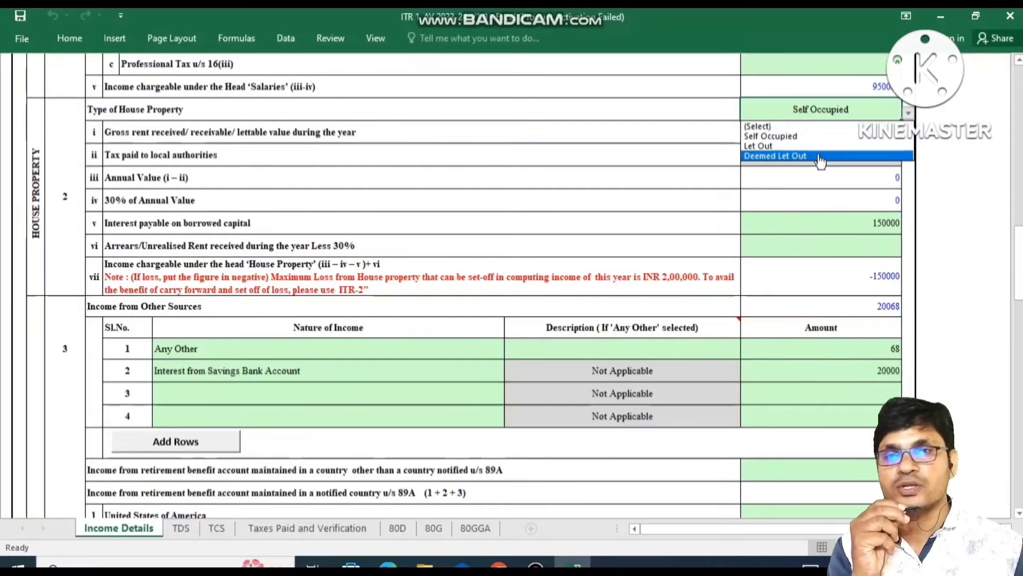
{"action": "left_click", "coordinate": [800, 136]}
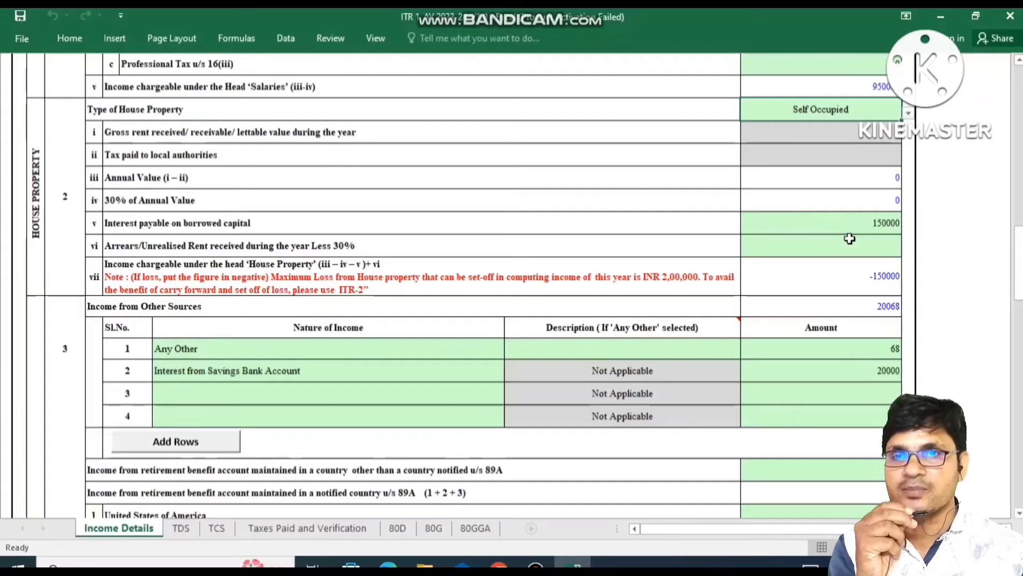
{"action": "left_click", "coordinate": [862, 223]}
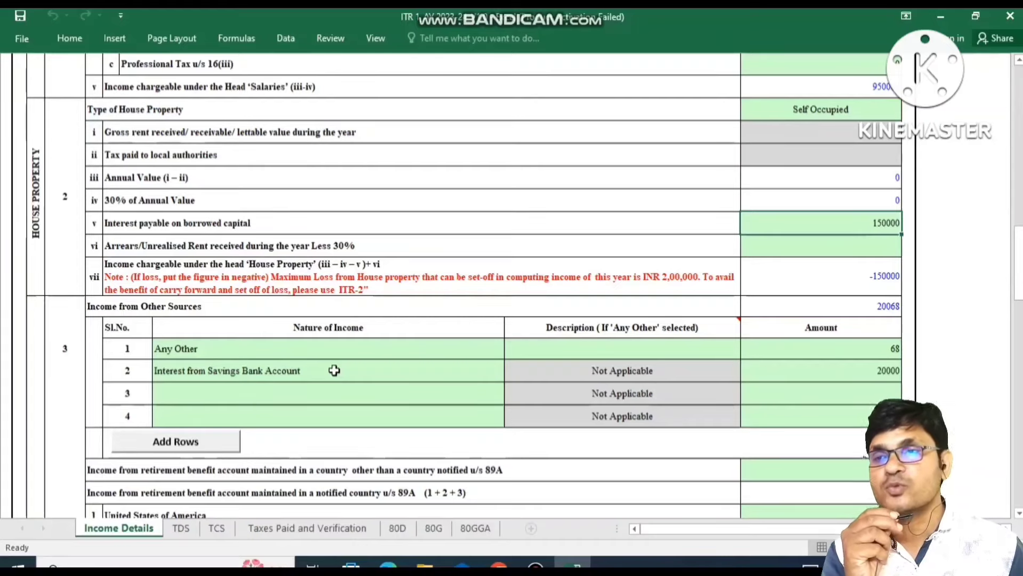
- Review the Any Other and savings bank interest entries with their amounts under Income from Other Sources
{"action": "left_click", "coordinate": [289, 377]}
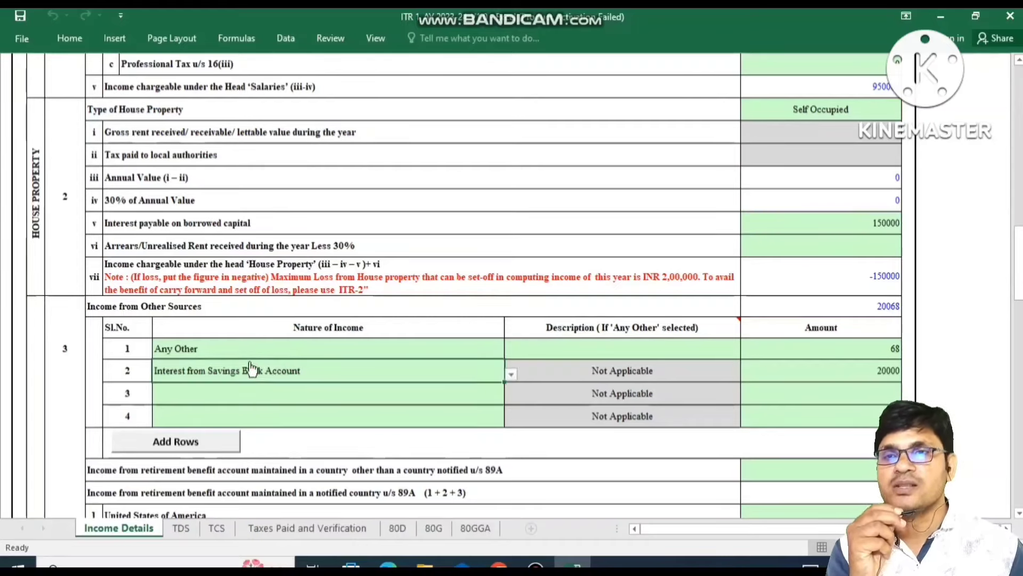
{"action": "left_click", "coordinate": [867, 344]}
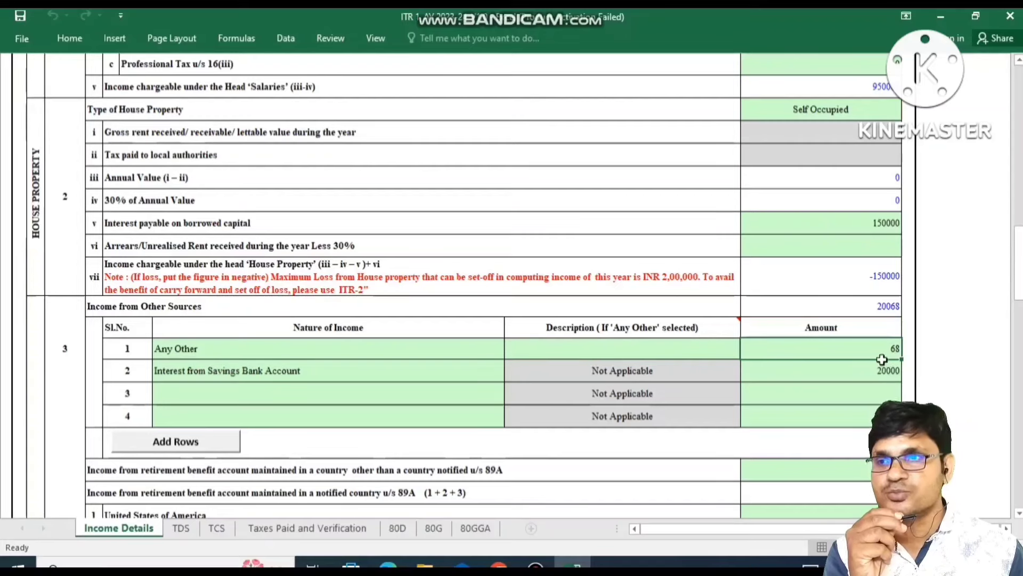
{"action": "left_click", "coordinate": [261, 375]}
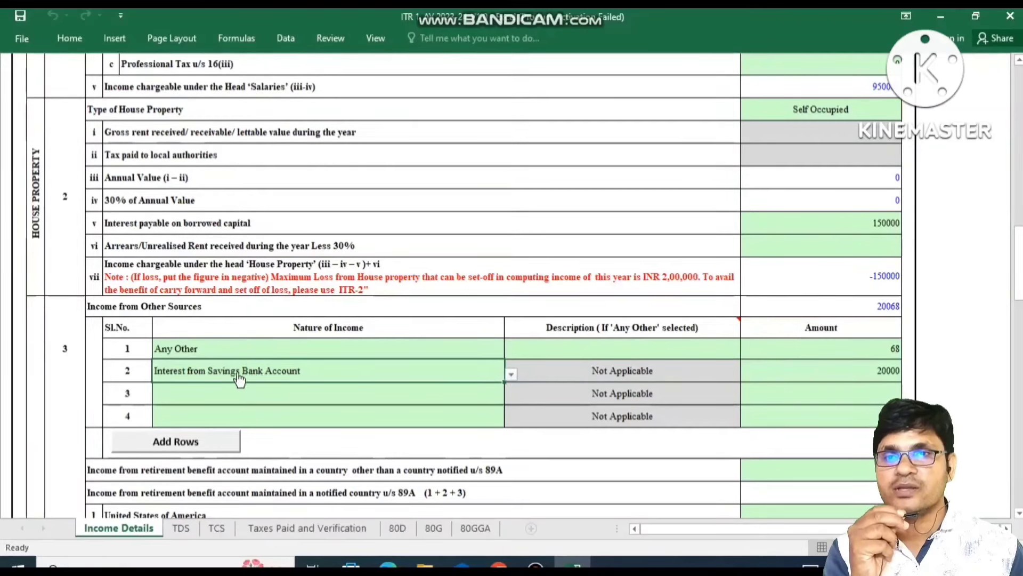
{"action": "left_click", "coordinate": [814, 395]}
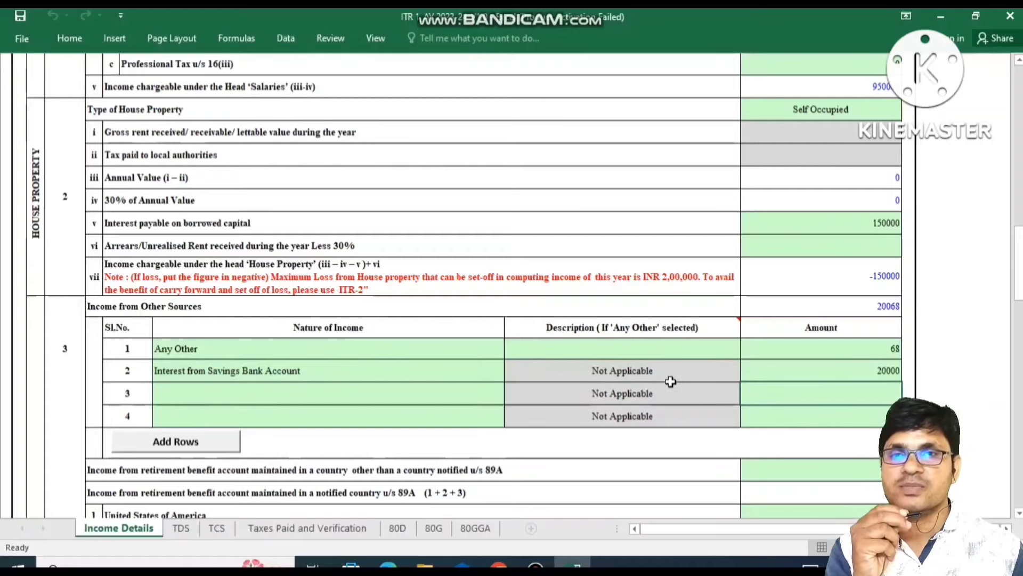
{"action": "left_click", "coordinate": [869, 372]}
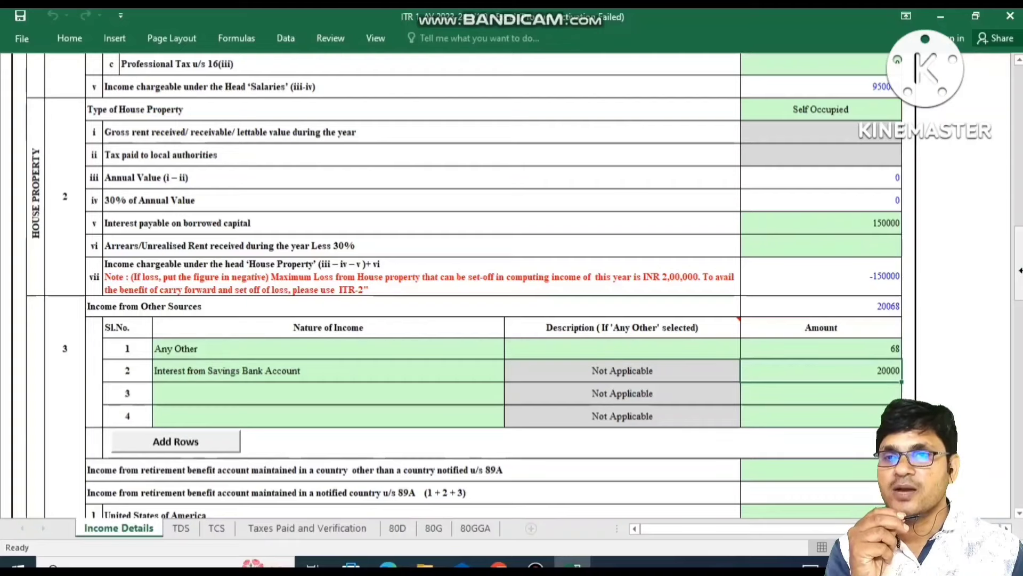
- Examine the retirement benefit and dividend income rows, the gross total income and the Part C deductions through 80D
{"action": "left_click_drag", "start_coordinate": [1018, 275], "coordinate": [1020, 306]}
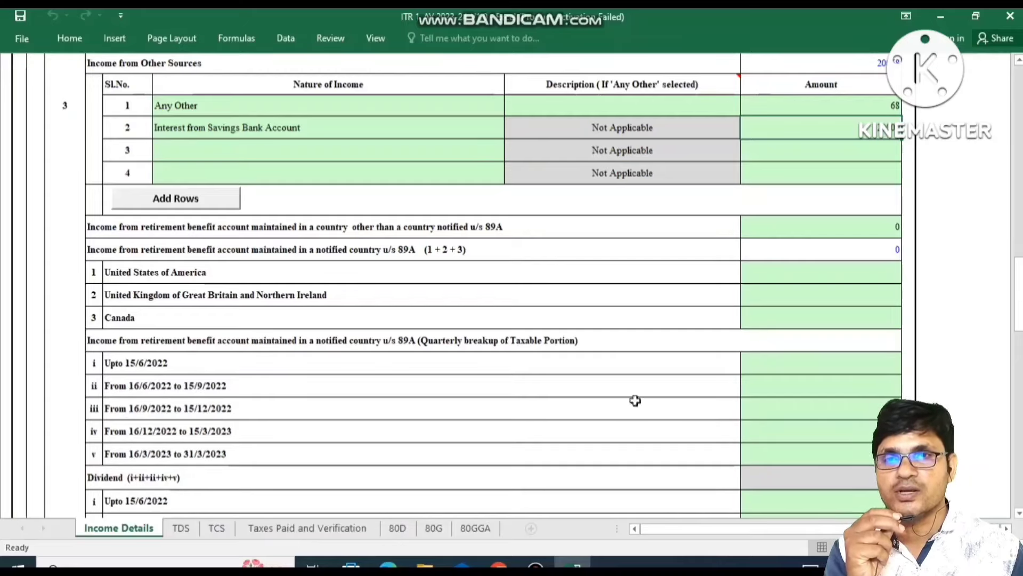
{"action": "left_click_drag", "start_coordinate": [1018, 293], "coordinate": [1019, 339]}
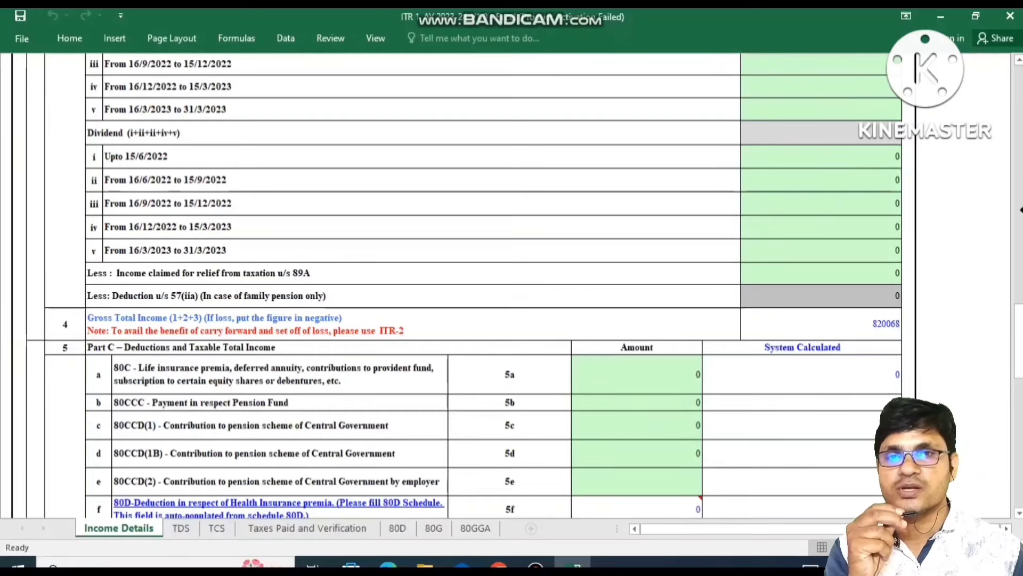
{"action": "left_click_drag", "start_coordinate": [1019, 330], "coordinate": [1020, 378]}
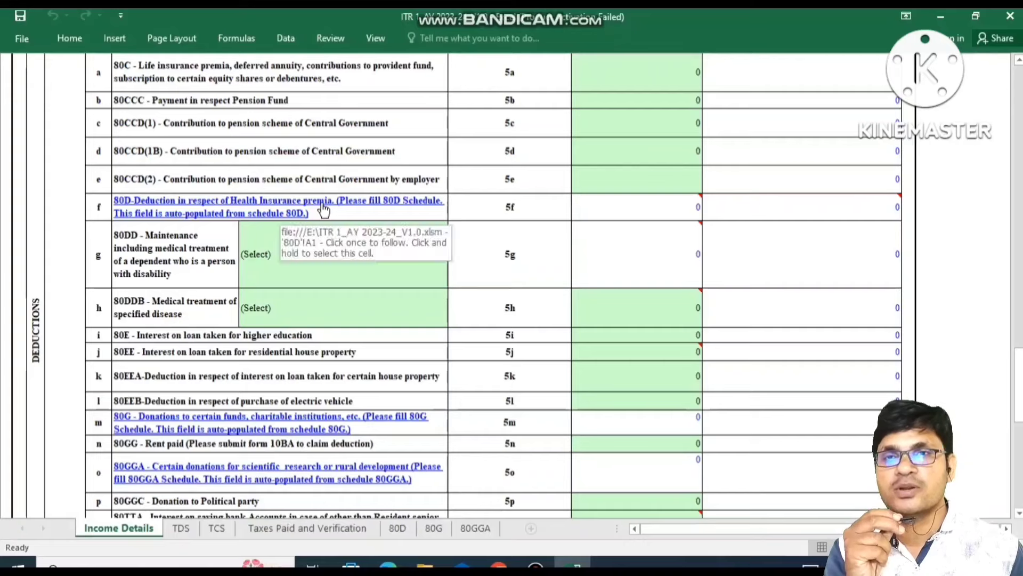
{"action": "mouse_move", "coordinate": [787, 206]}
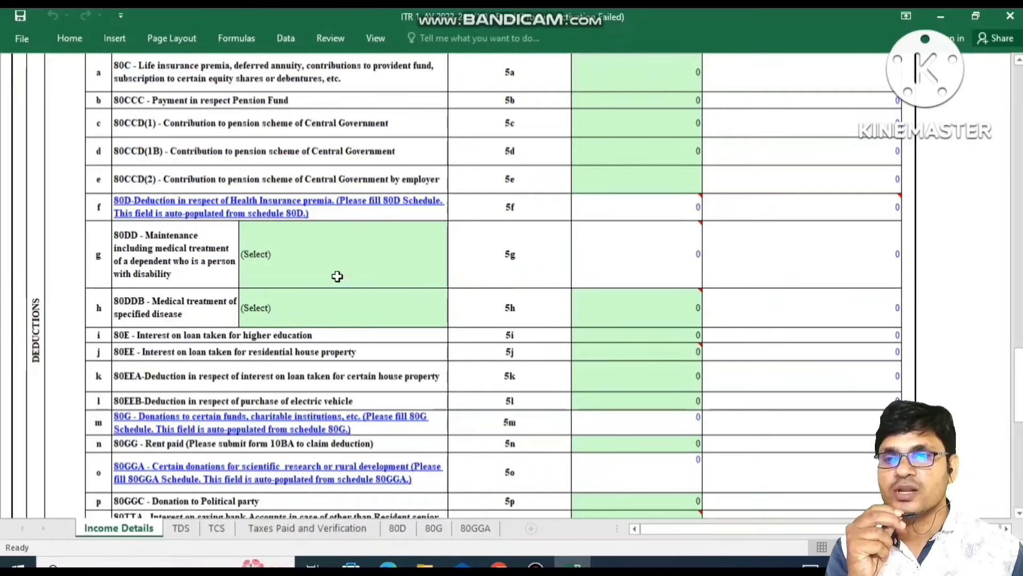
- Open the 80D schedule and examine the answer options for the self and family senior citizen question
{"action": "left_click", "coordinate": [398, 528]}
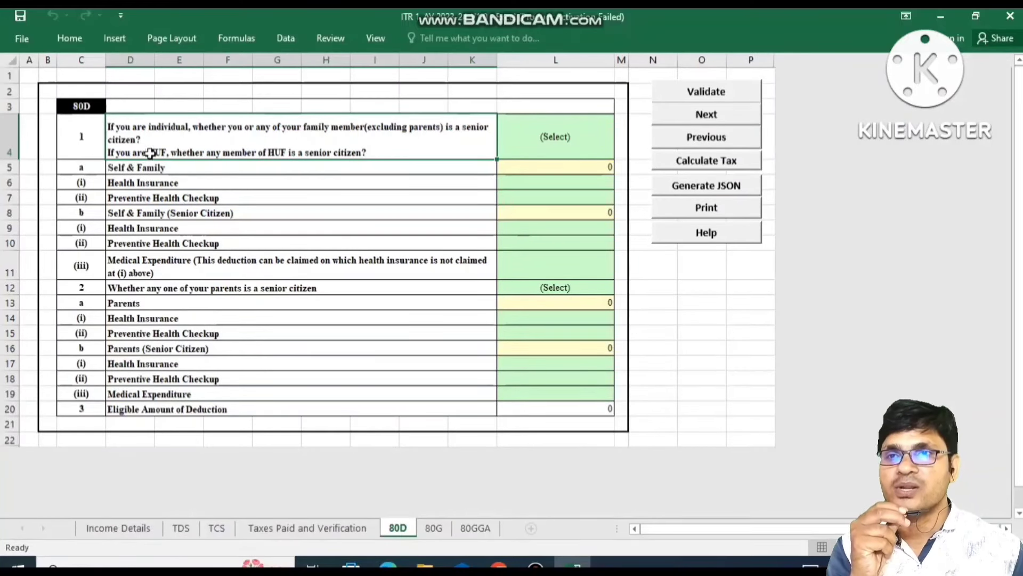
{"action": "left_click", "coordinate": [584, 130]}
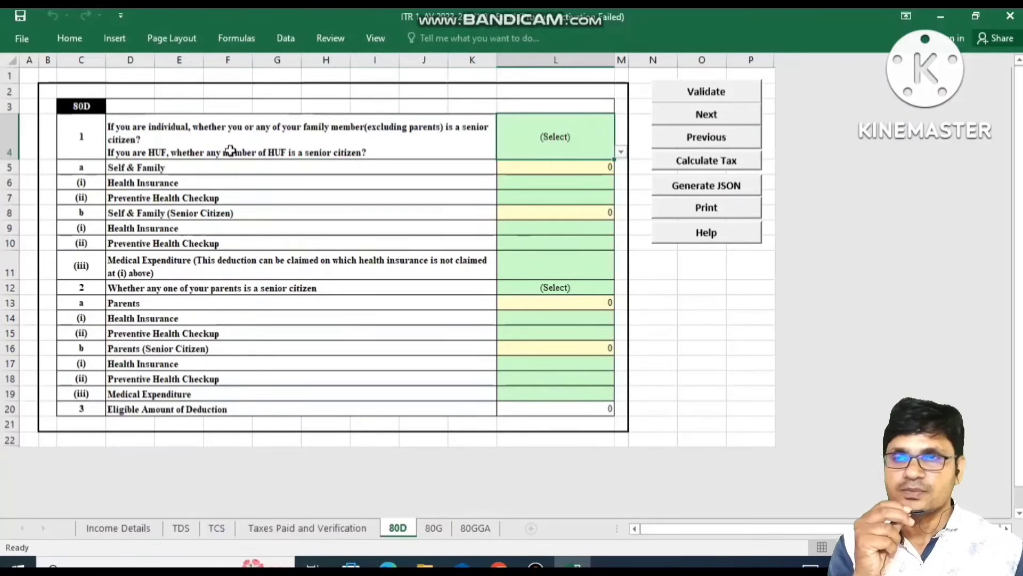
{"action": "left_click", "coordinate": [621, 152]}
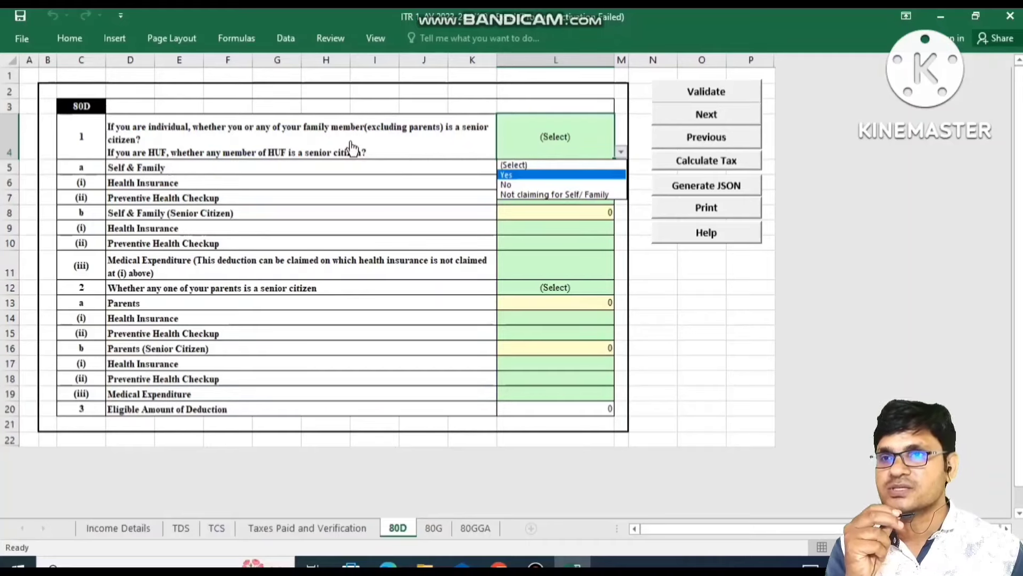
{"action": "left_click", "coordinate": [308, 187]}
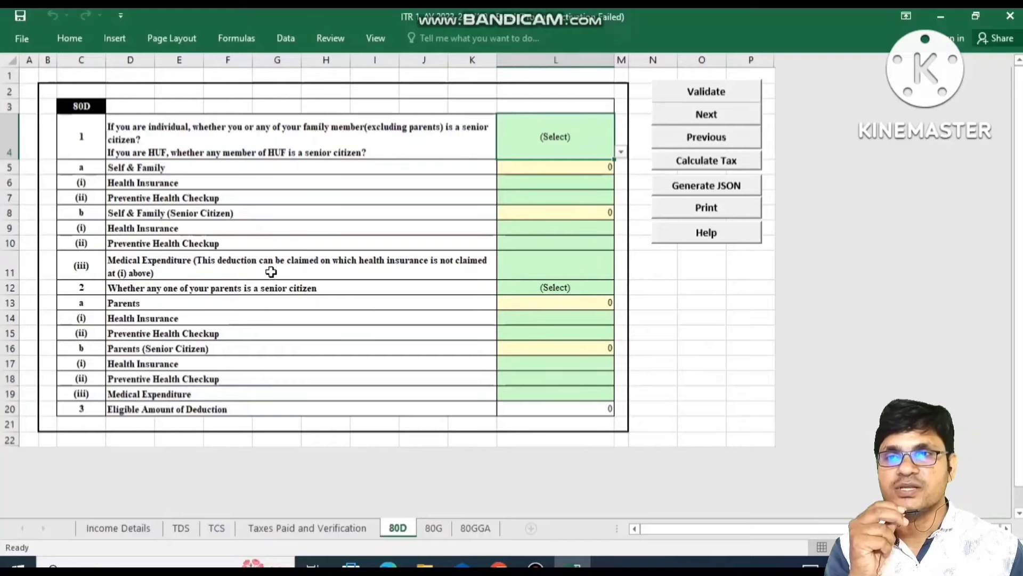
{"action": "left_click", "coordinate": [552, 210]}
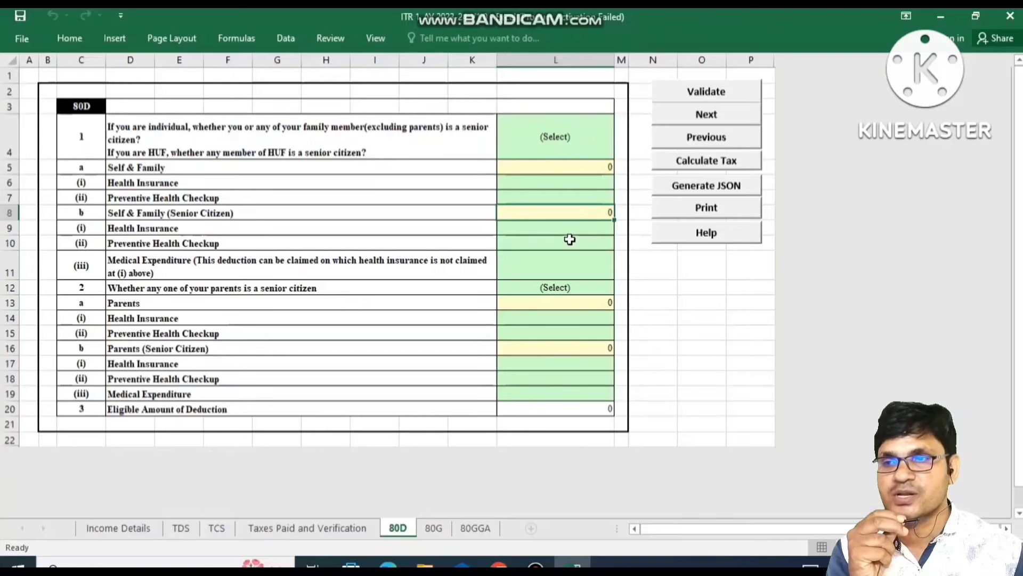
- Return to the Income Details sheet and enter 10000 as the 80TTA deduction for savings bank interest
{"action": "left_click", "coordinate": [104, 528]}
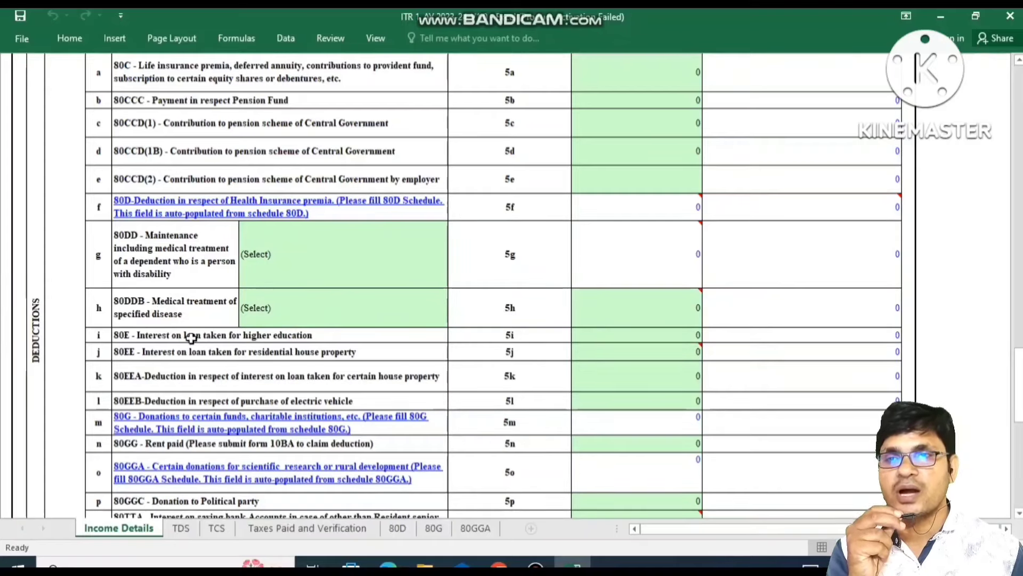
{"action": "scroll", "coordinate": [538, 349], "scroll_direction": "down", "scroll_amount": 1}
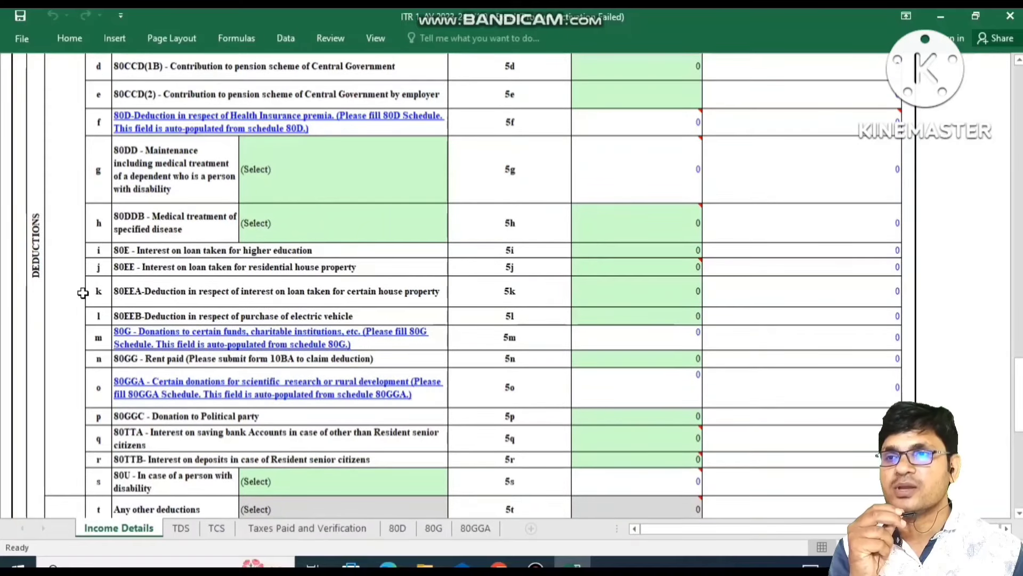
{"action": "scroll", "coordinate": [336, 313], "scroll_direction": "down", "scroll_amount": 1}
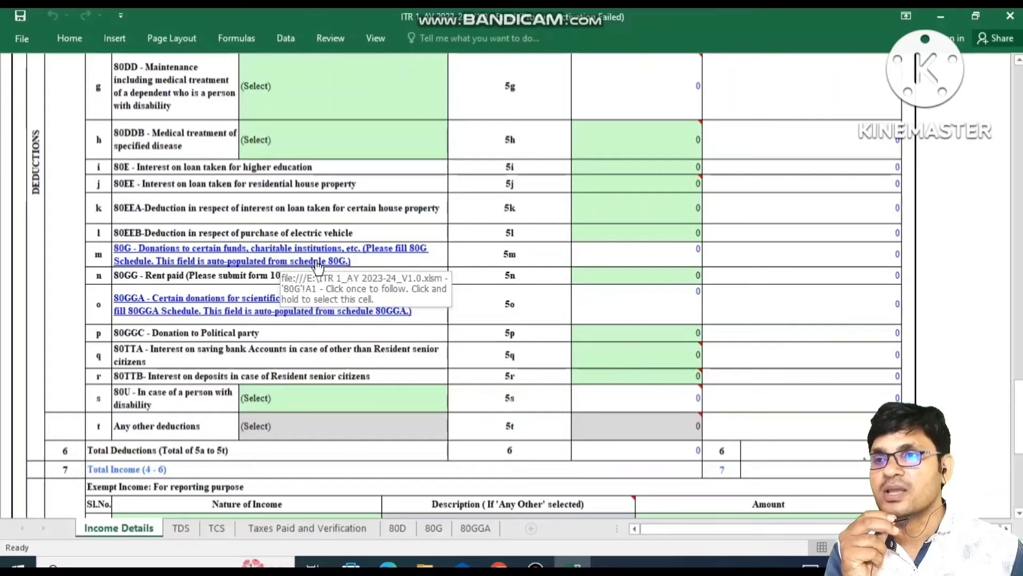
{"action": "left_click", "coordinate": [122, 360]}
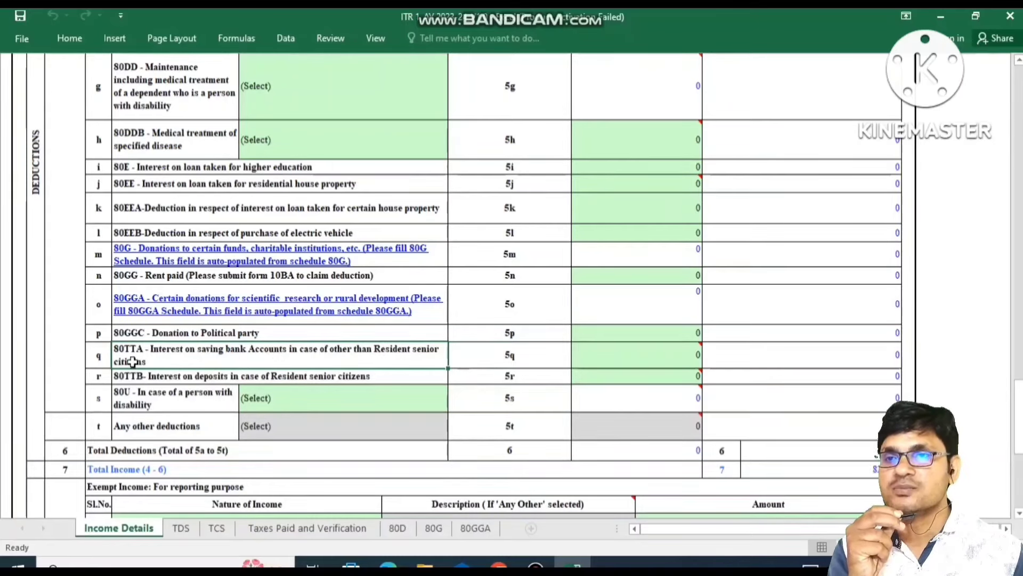
{"action": "left_click", "coordinate": [643, 350]}
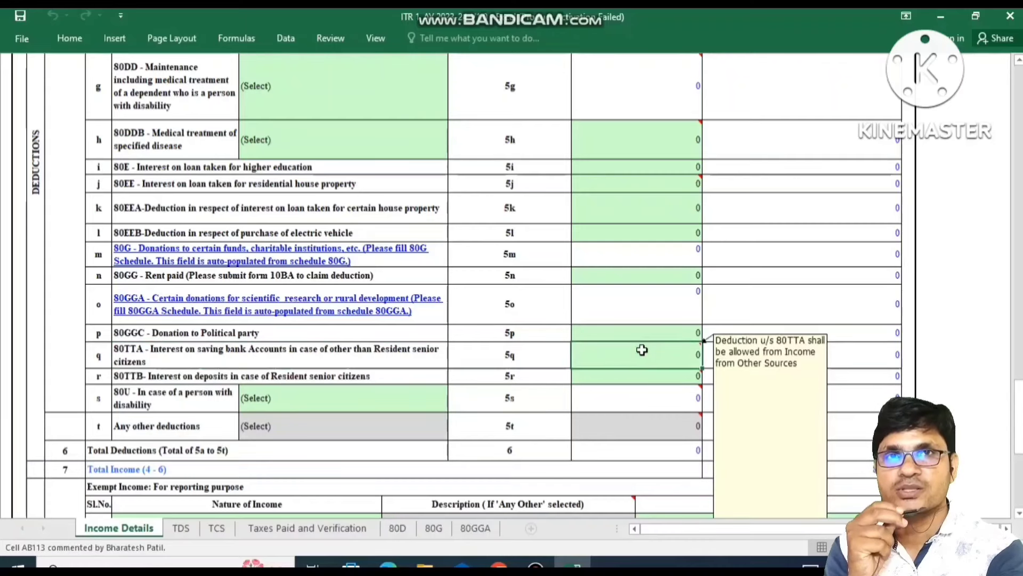
{"action": "type", "text": "1000"}
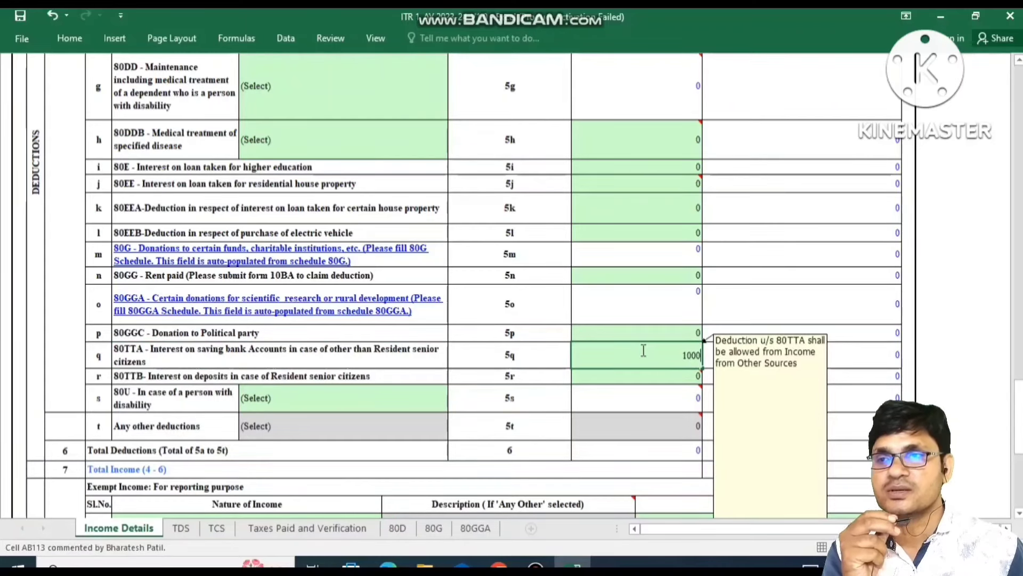
{"action": "type", "text": "0"}
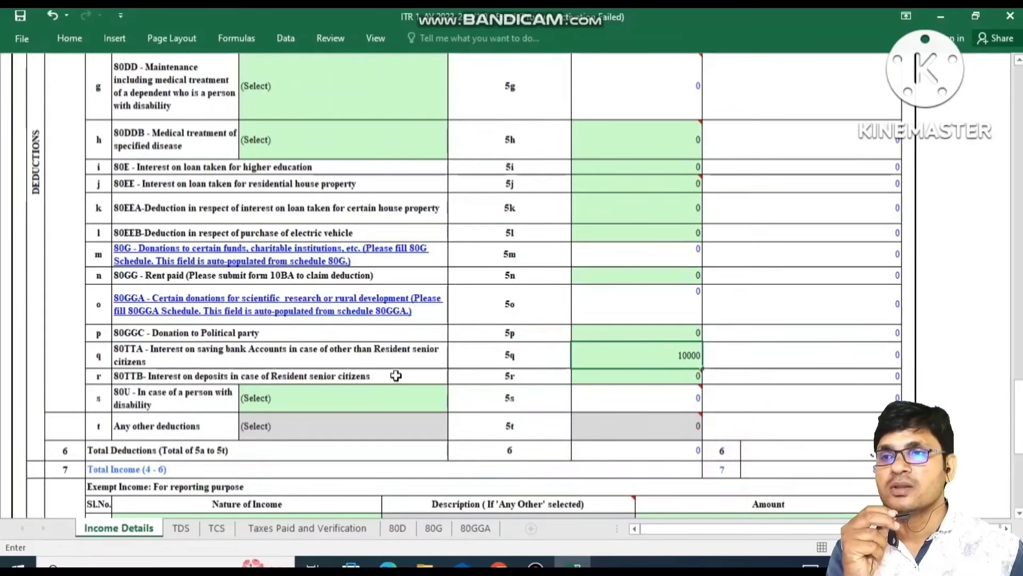
{"action": "left_click", "coordinate": [395, 375]}
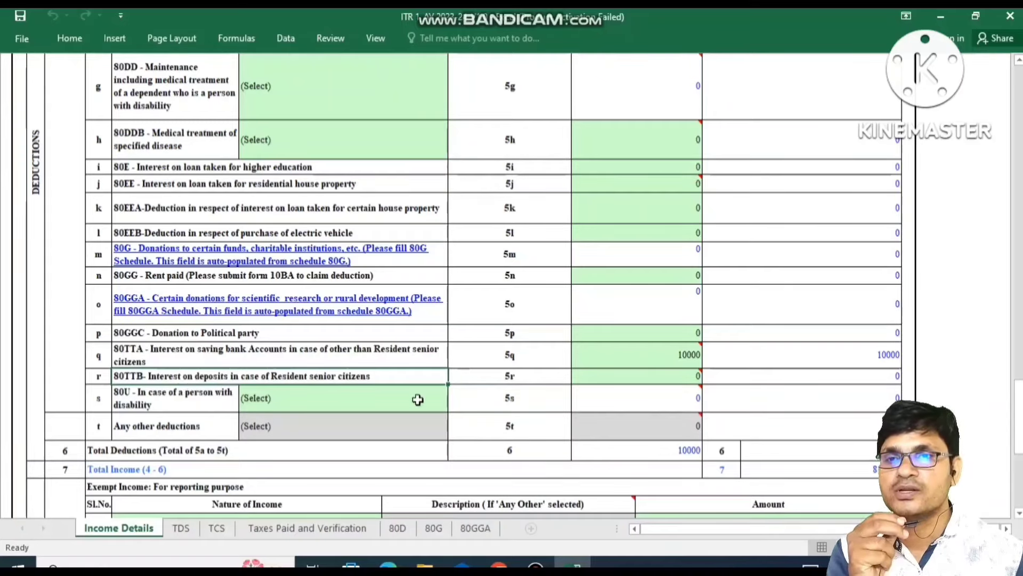
- Examine the 80TTB deduction row for senior citizens' deposit interest alongside the 80TTA entry
{"action": "left_click", "coordinate": [631, 376]}
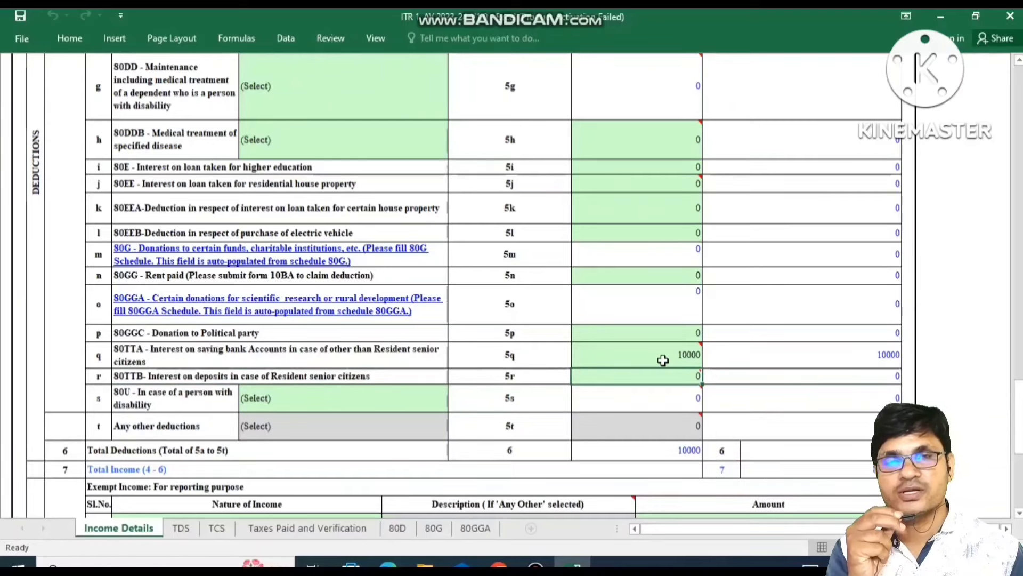
{"action": "mouse_move", "coordinate": [662, 360]}
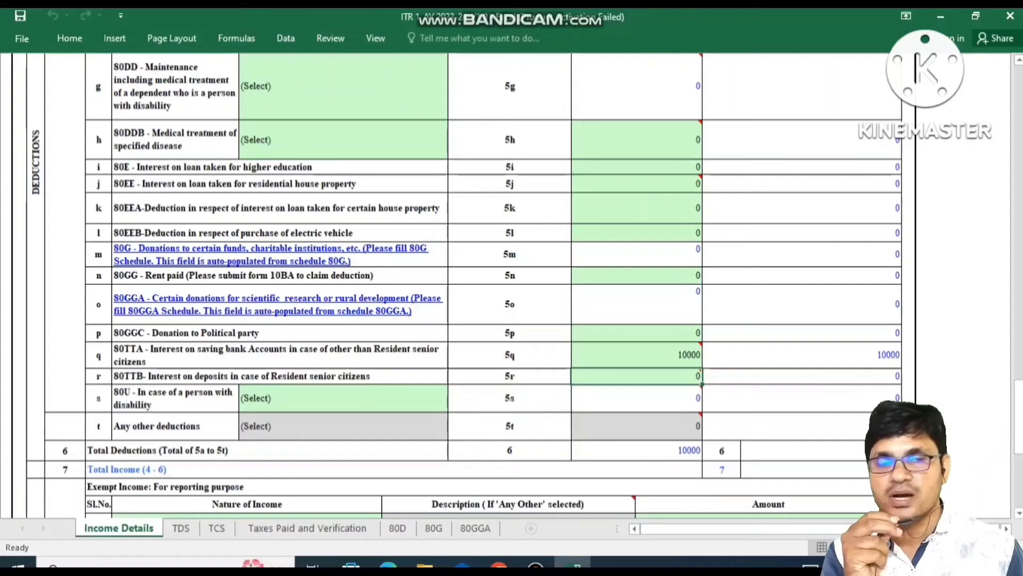
{"action": "scroll", "coordinate": [187, 378], "scroll_direction": "down", "scroll_amount": 2}
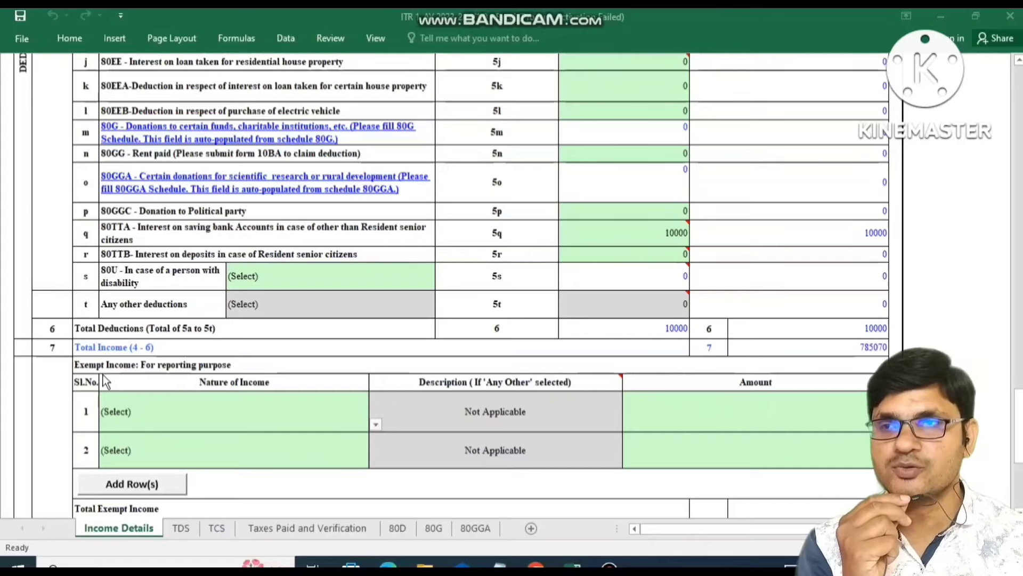
- Examine the nature of income options for the first exempt income row and the tax computation through total tax, fee and interest
{"action": "left_click", "coordinate": [373, 422]}
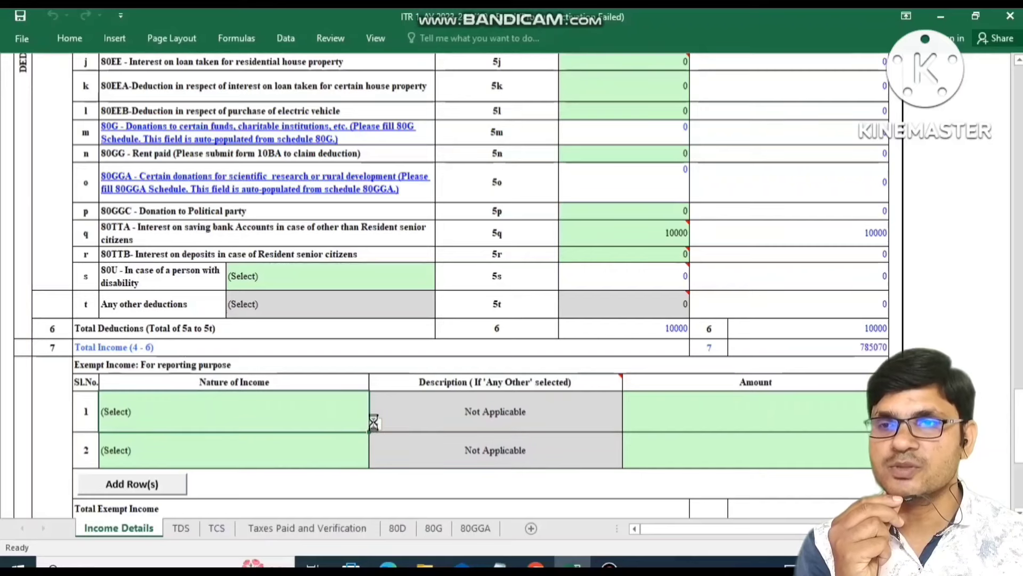
{"action": "left_click", "coordinate": [374, 423]}
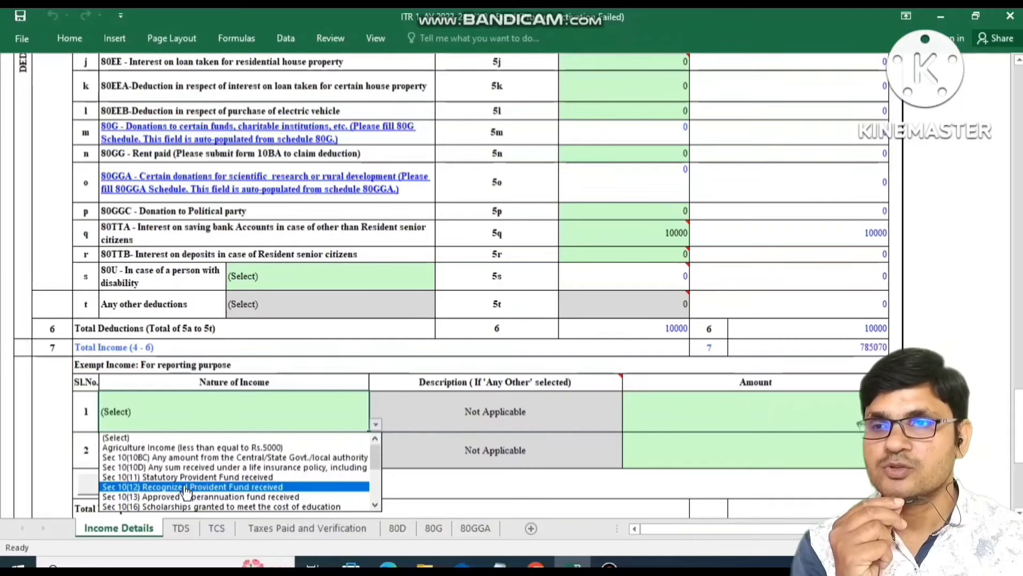
{"action": "left_click", "coordinate": [376, 504]}
{"action": "left_click", "coordinate": [375, 506]}
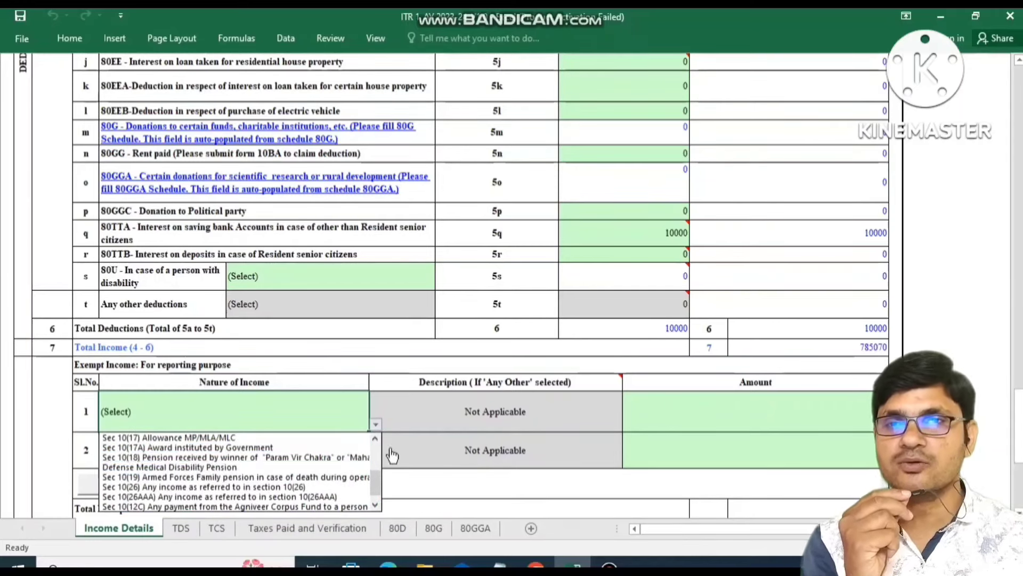
{"action": "left_click", "coordinate": [774, 406]}
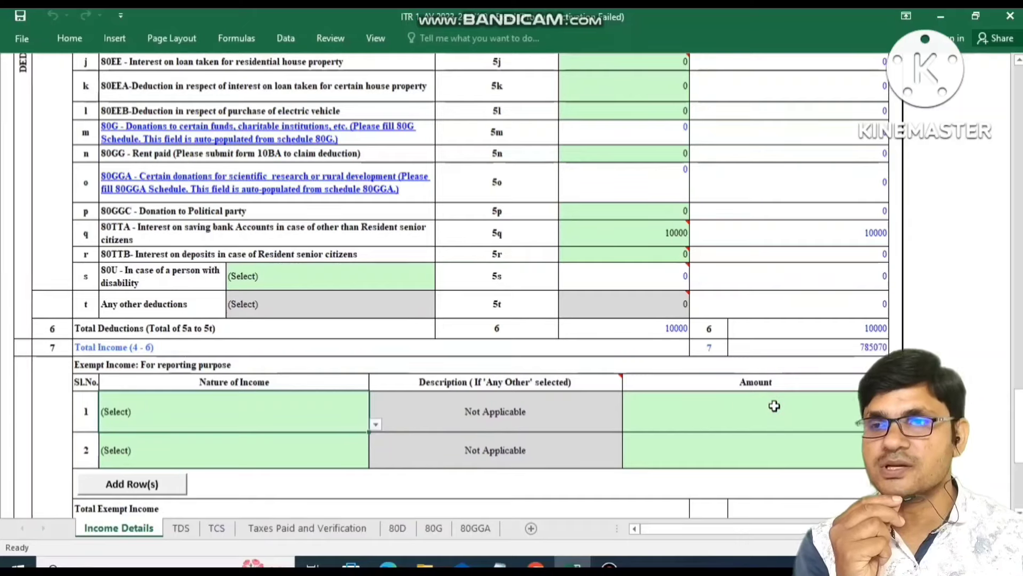
{"action": "scroll", "coordinate": [40, 432], "scroll_direction": "down", "scroll_amount": 5}
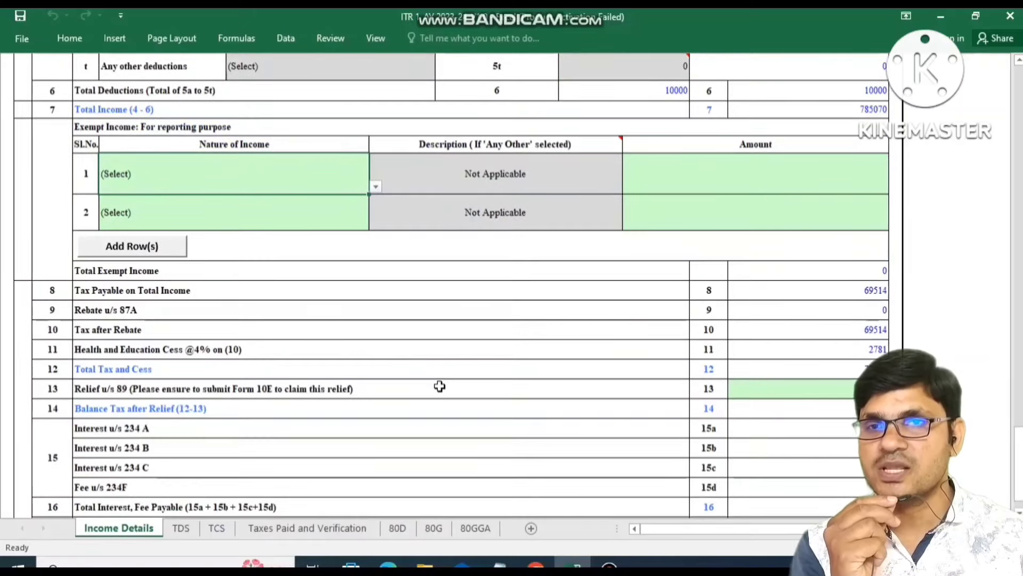
{"action": "scroll", "coordinate": [439, 385], "scroll_direction": "down", "scroll_amount": 5}
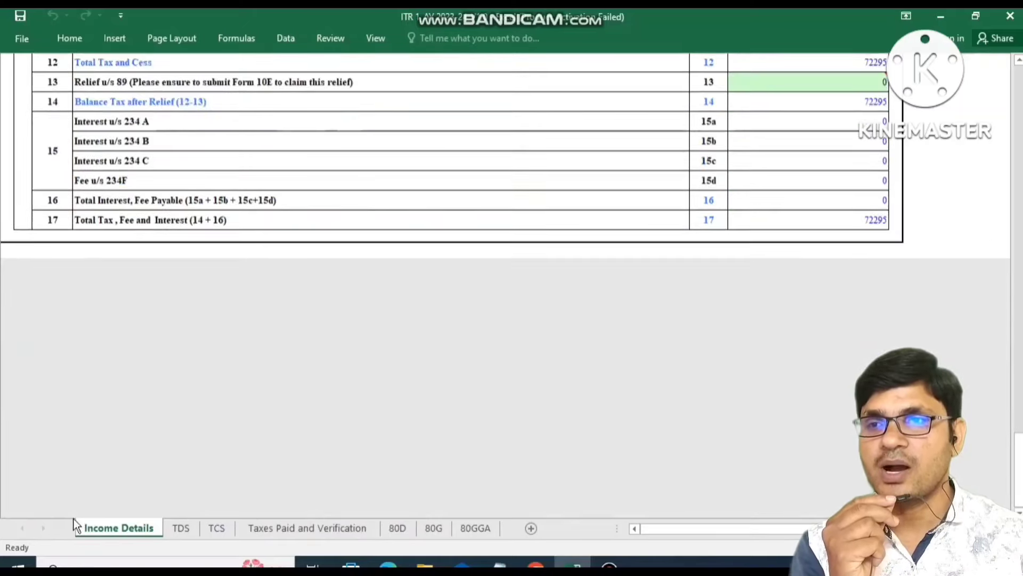
- Open the TDS sheet, dismiss its verification alert and review the TDS1 salary, TDS2 non-salary and TDS3 tenant sections
{"action": "left_click", "coordinate": [182, 528]}
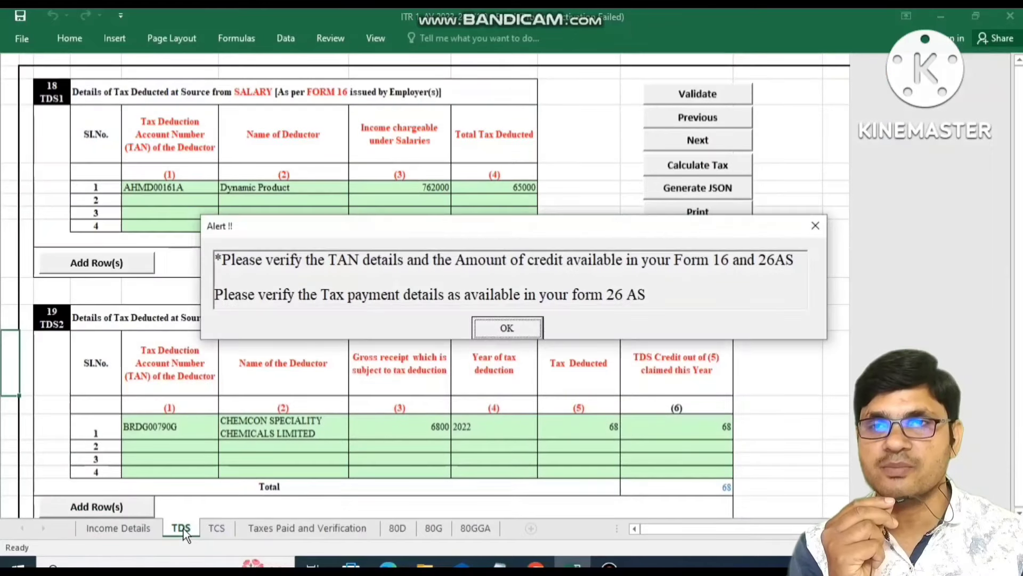
{"action": "key", "text": "Return"}
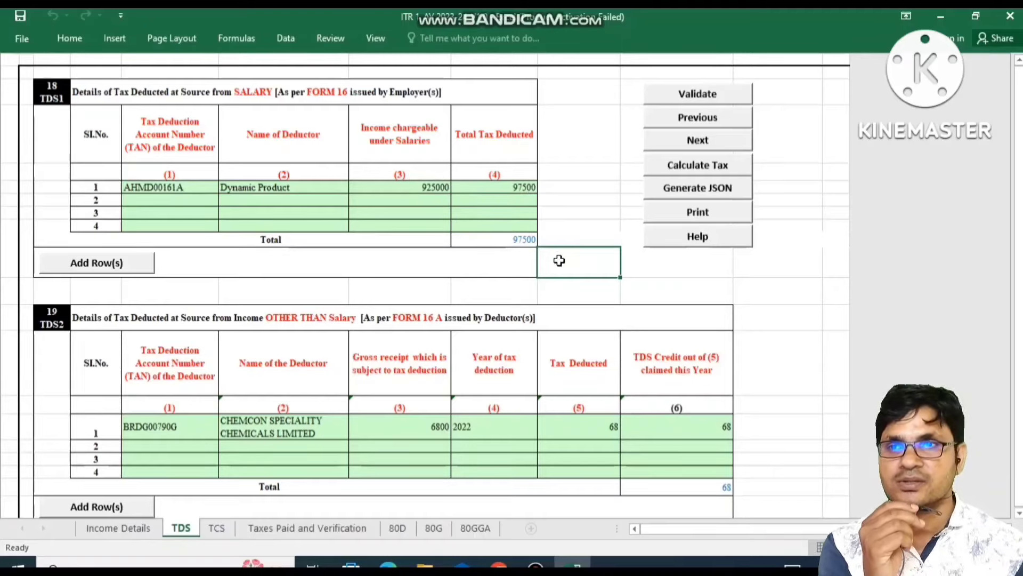
{"action": "left_click", "coordinate": [403, 295]}
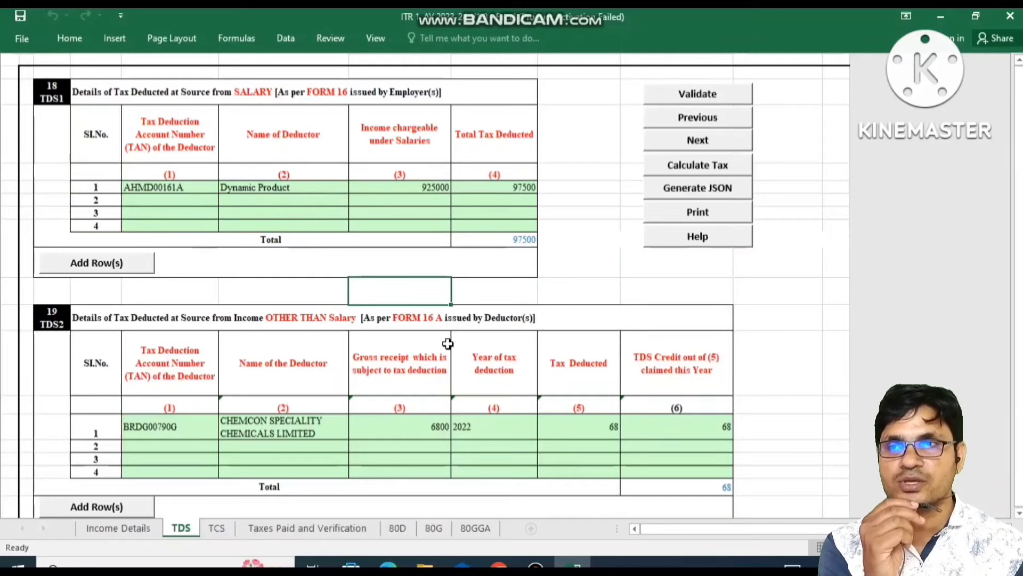
{"action": "scroll", "coordinate": [447, 349], "scroll_direction": "down", "scroll_amount": 2}
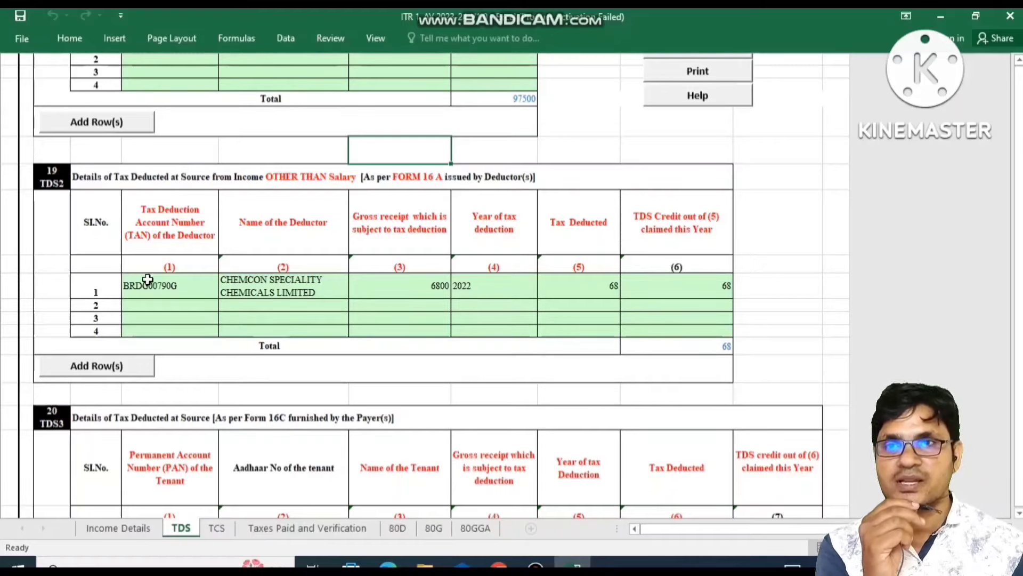
{"action": "scroll", "coordinate": [622, 341], "scroll_direction": "down", "scroll_amount": 9}
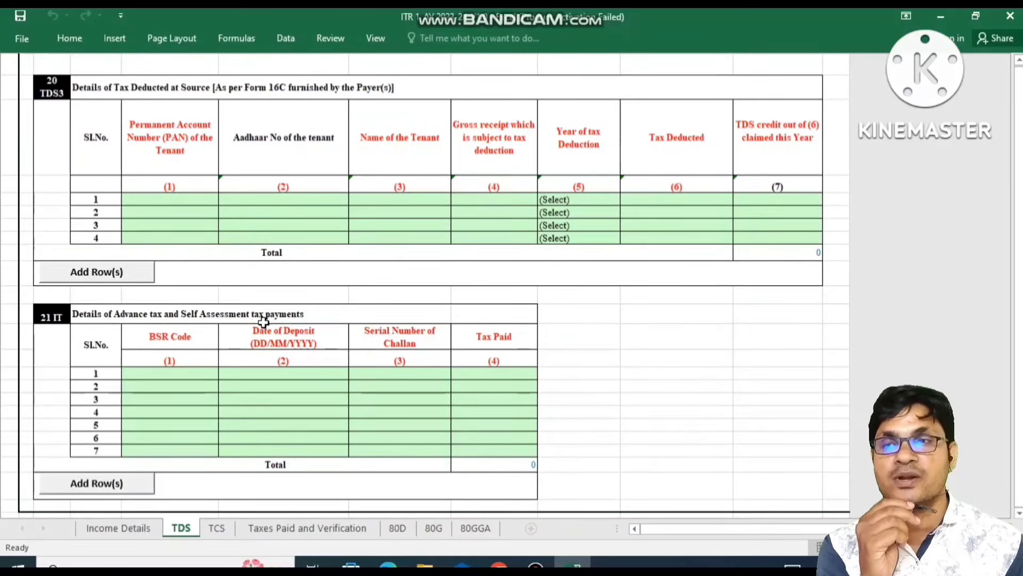
- Examine the BSR code, deposit date, challan serial number and tax paid fields for advance and self-assessment tax
{"action": "left_click", "coordinate": [165, 377]}
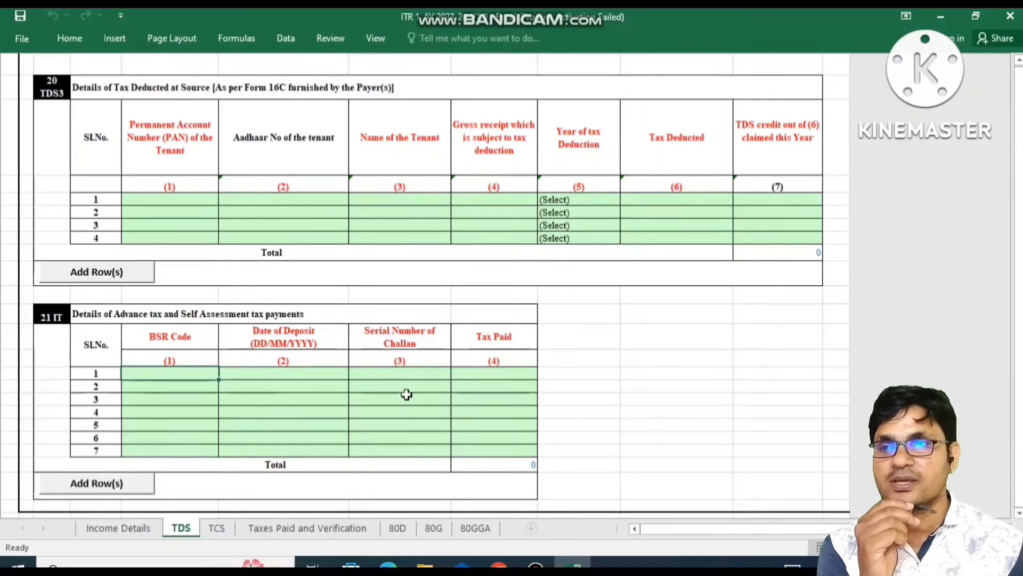
{"action": "left_click", "coordinate": [274, 368]}
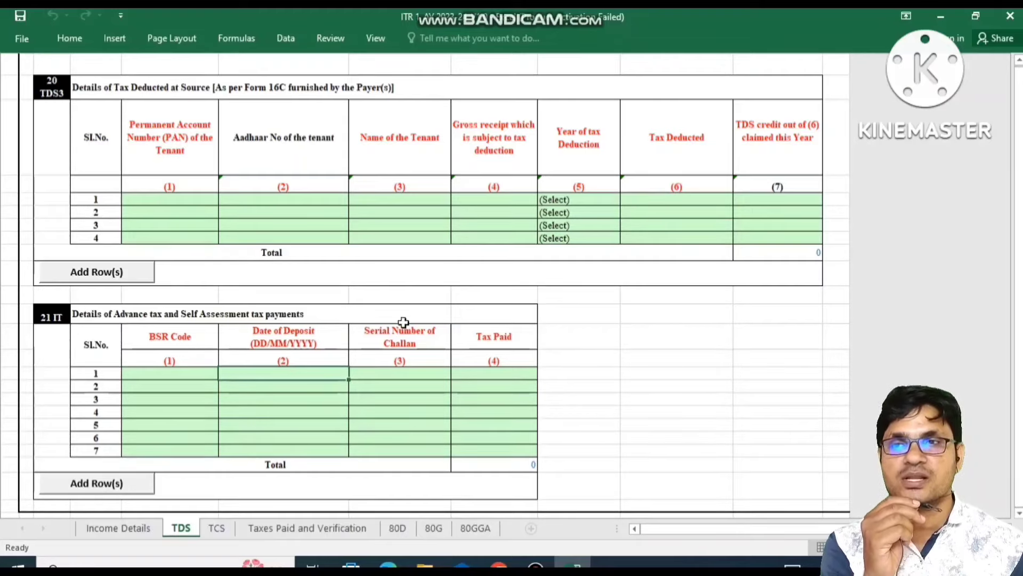
{"action": "left_click", "coordinate": [402, 374]}
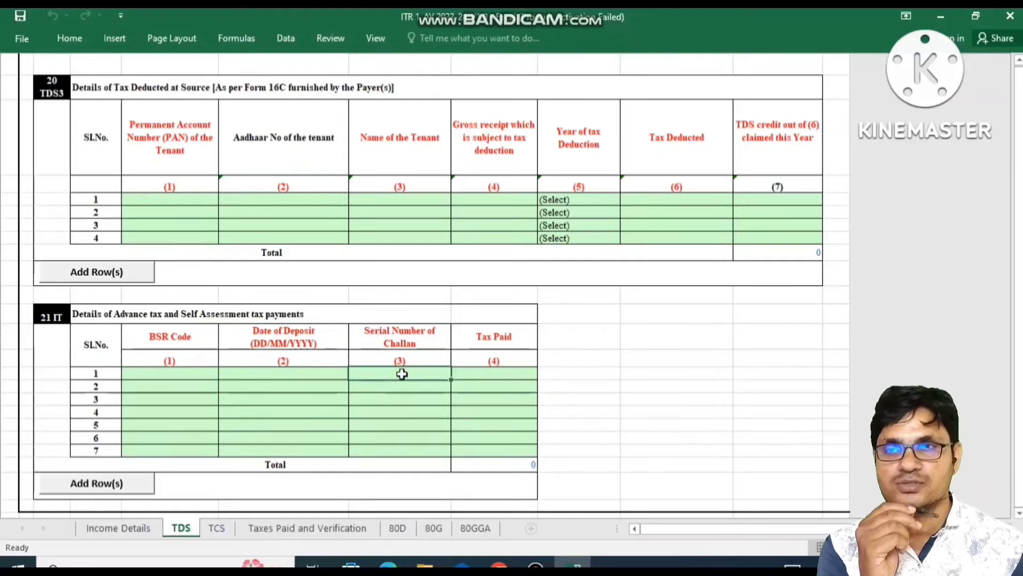
{"action": "left_click", "coordinate": [485, 375]}
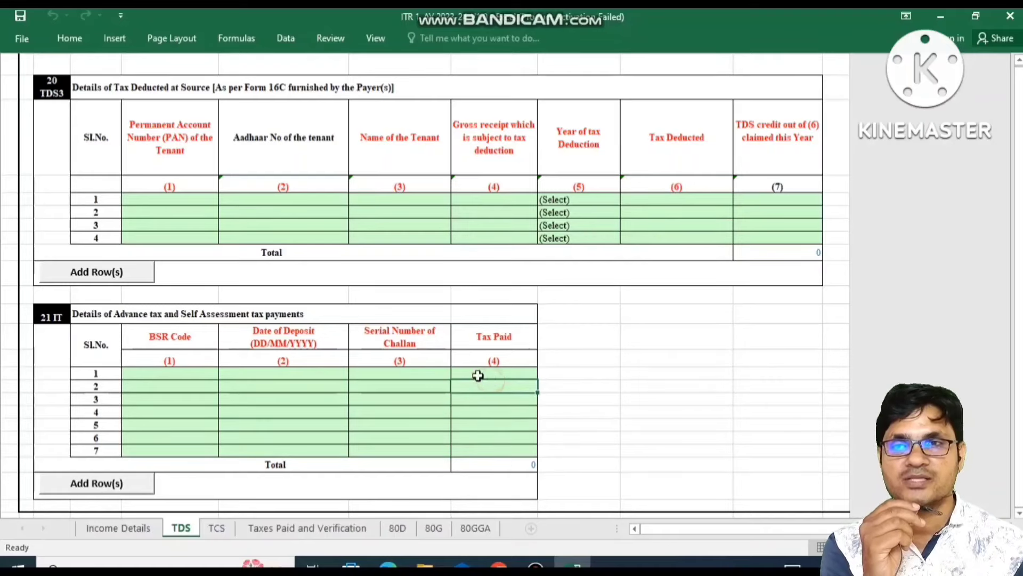
- Validate the TDS sheet and the TCS sheet
{"action": "scroll", "coordinate": [565, 413], "scroll_direction": "up", "scroll_amount": 10}
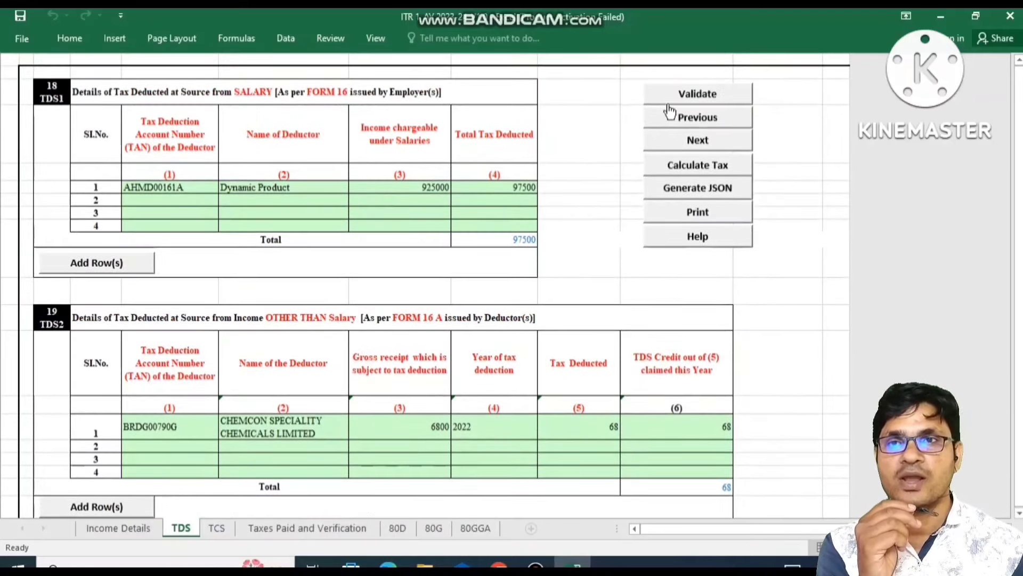
{"action": "left_click", "coordinate": [668, 99]}
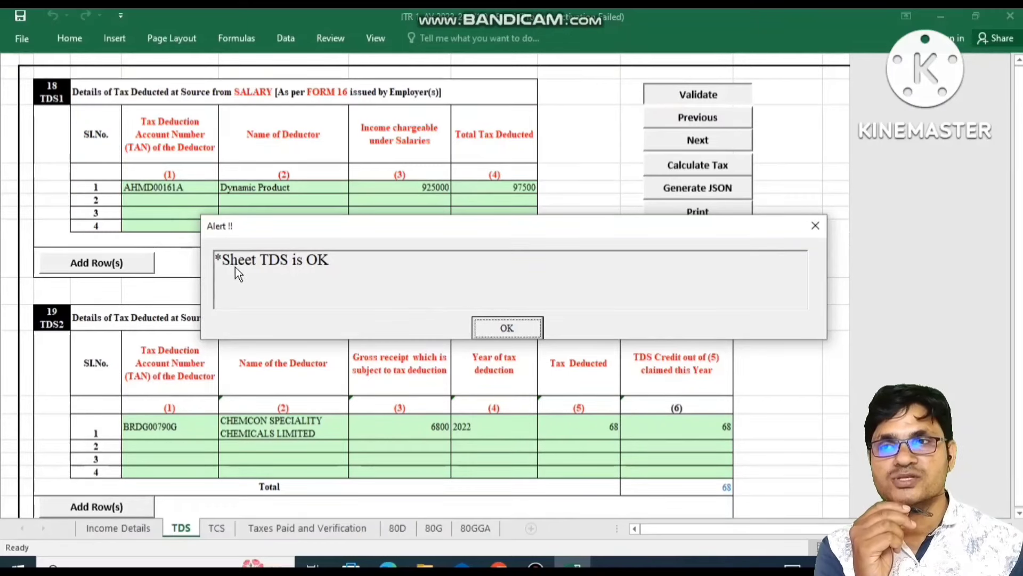
{"action": "left_click", "coordinate": [501, 327]}
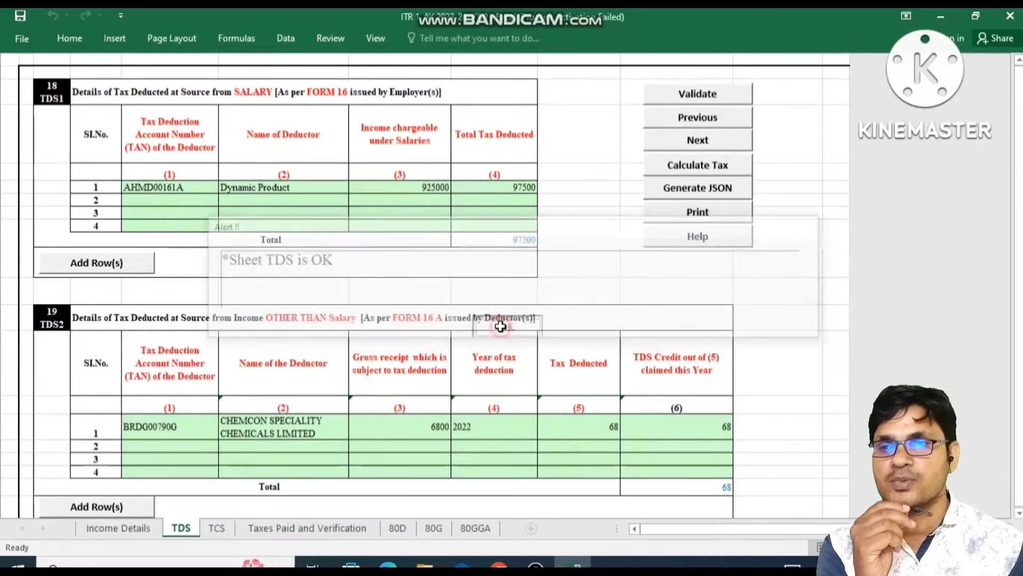
{"action": "left_click", "coordinate": [220, 530]}
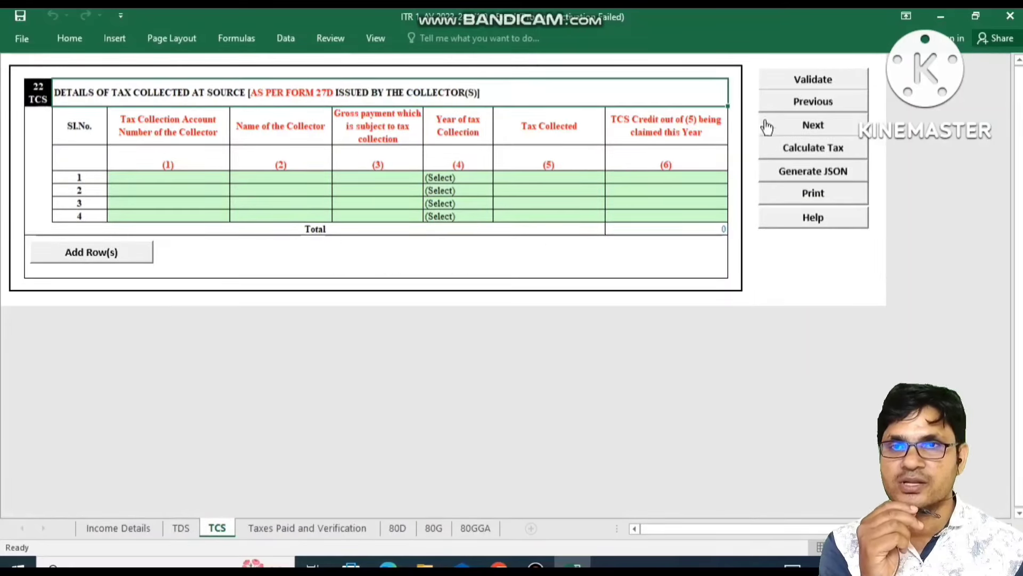
{"action": "left_click", "coordinate": [798, 79]}
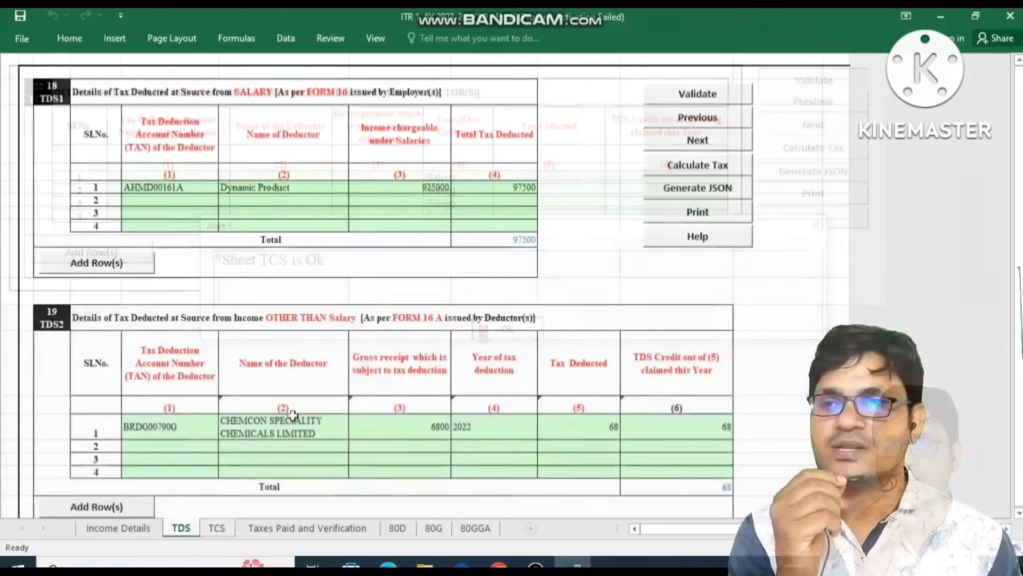
- Return to the Income Details sheet, calculate the tax and dismiss the resulting alert
{"action": "left_click", "coordinate": [129, 526]}
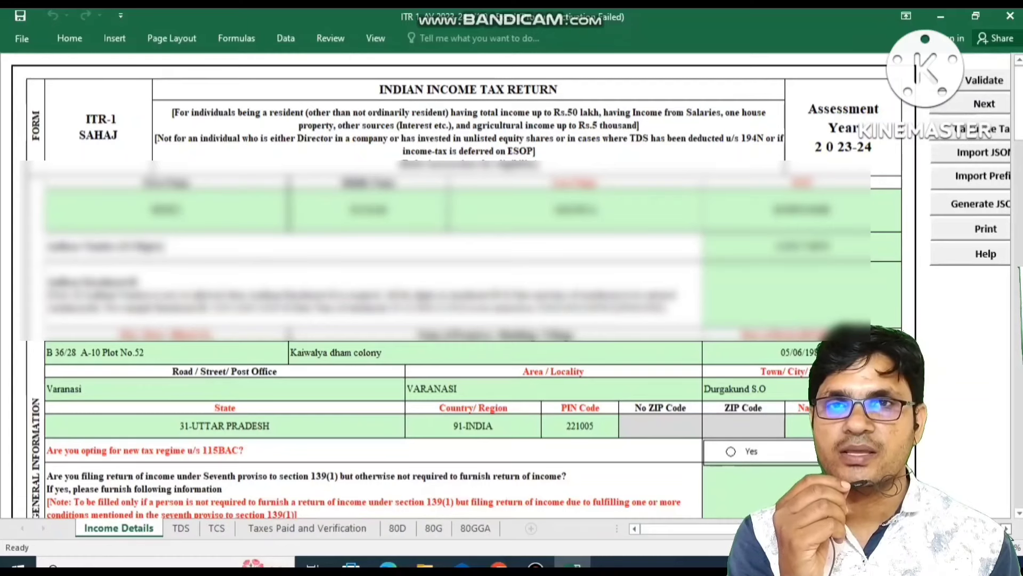
{"action": "scroll", "coordinate": [952, 130], "scroll_direction": "right", "scroll_amount": 1}
{"action": "left_click", "coordinate": [952, 128]}
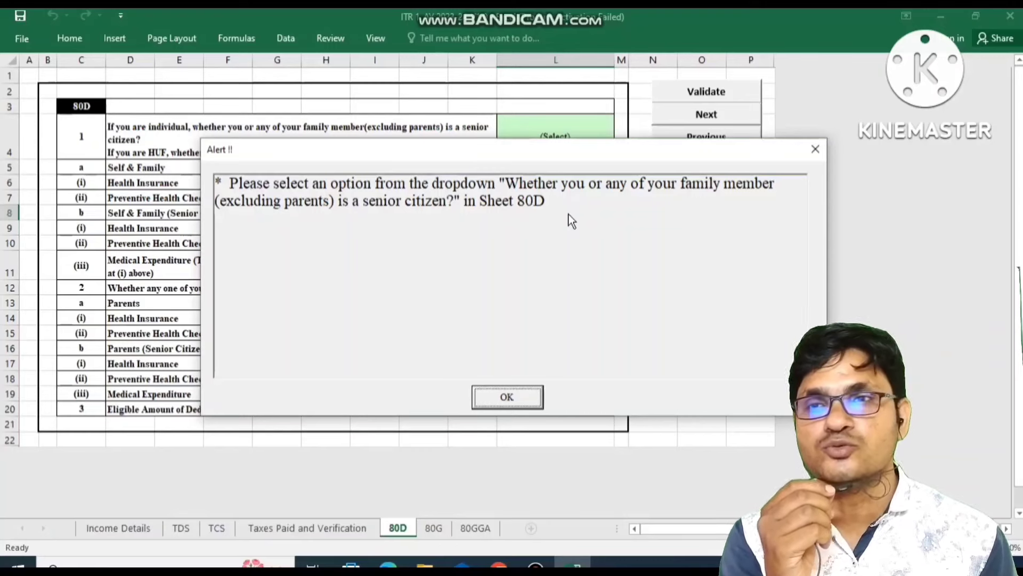
{"action": "left_click", "coordinate": [509, 389]}
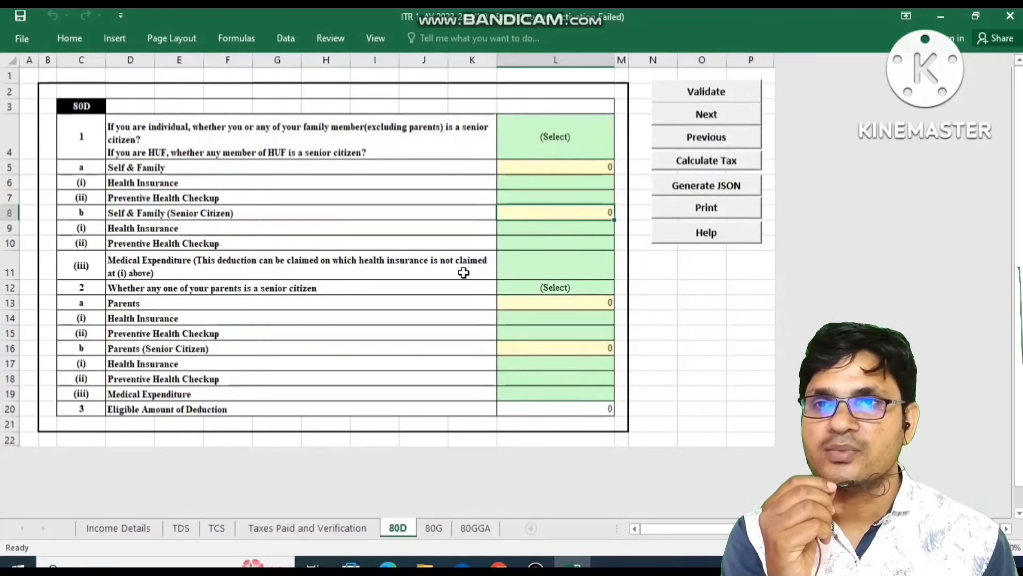
- Answer No to the self and family senior citizen question in the 80D sheet and recalculate the tax
{"action": "left_click", "coordinate": [586, 133]}
{"action": "left_click", "coordinate": [621, 158]}
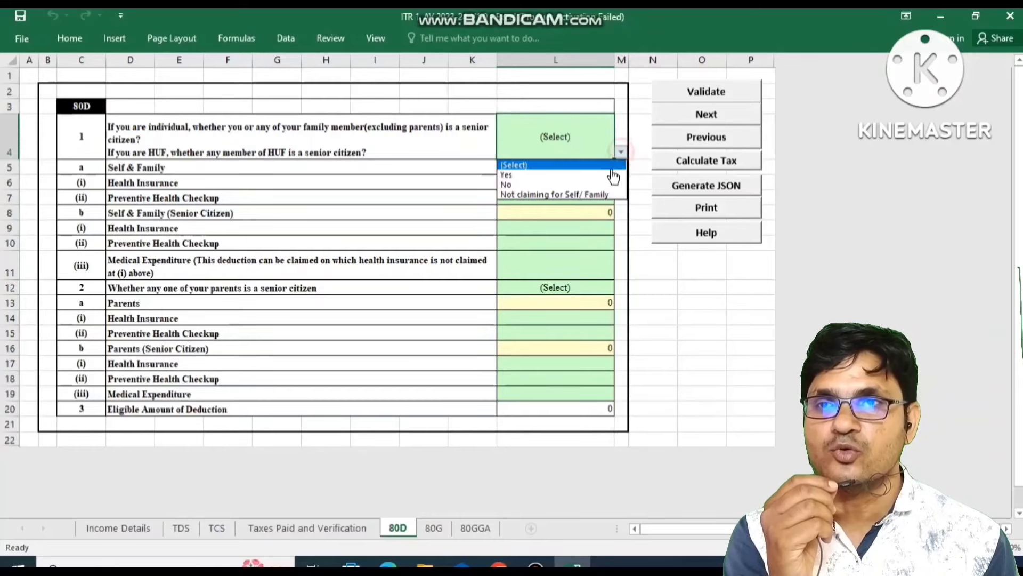
{"action": "left_click", "coordinate": [525, 180]}
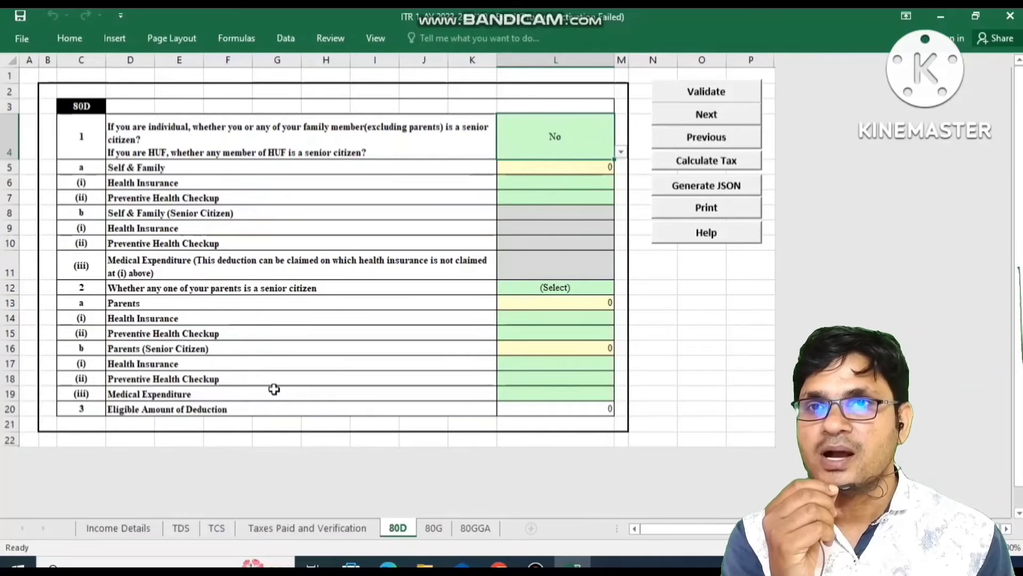
{"action": "left_click", "coordinate": [715, 168]}
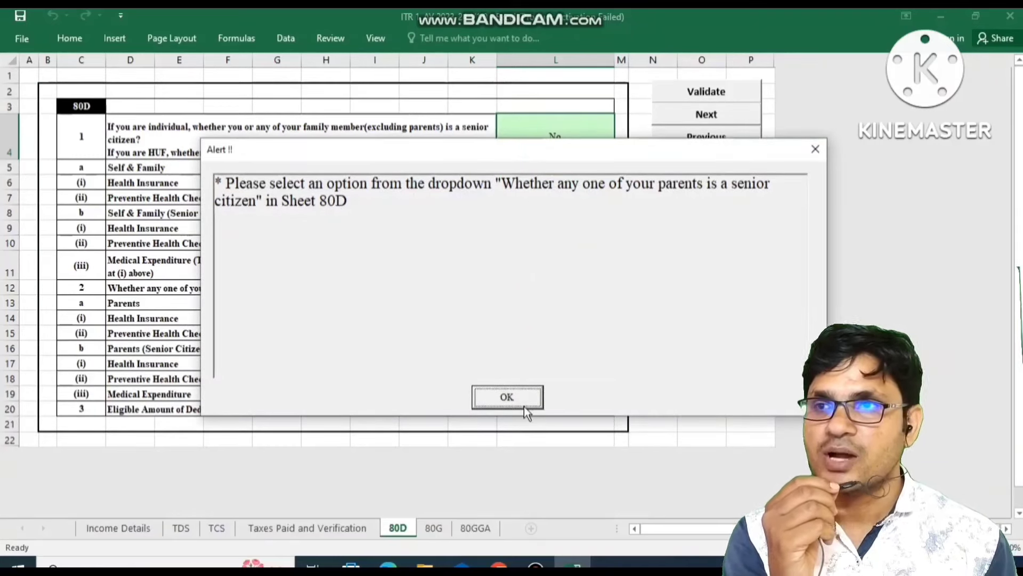
{"action": "left_click", "coordinate": [508, 397]}
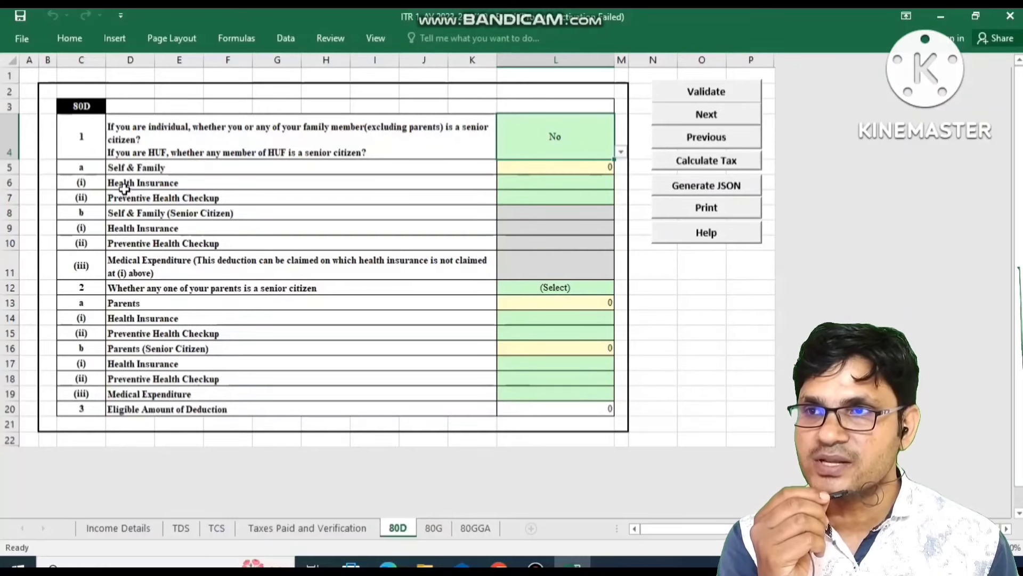
- Answer Yes to whether any one of the parents is a senior citizen and recalculate the tax
{"action": "left_click", "coordinate": [199, 215]}
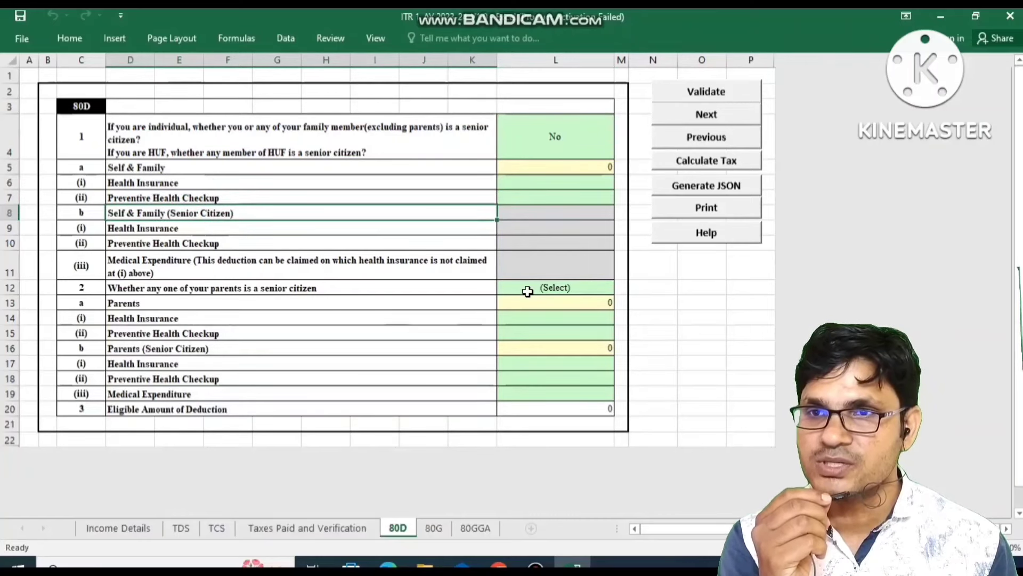
{"action": "left_click", "coordinate": [557, 289]}
{"action": "left_click", "coordinate": [621, 287]}
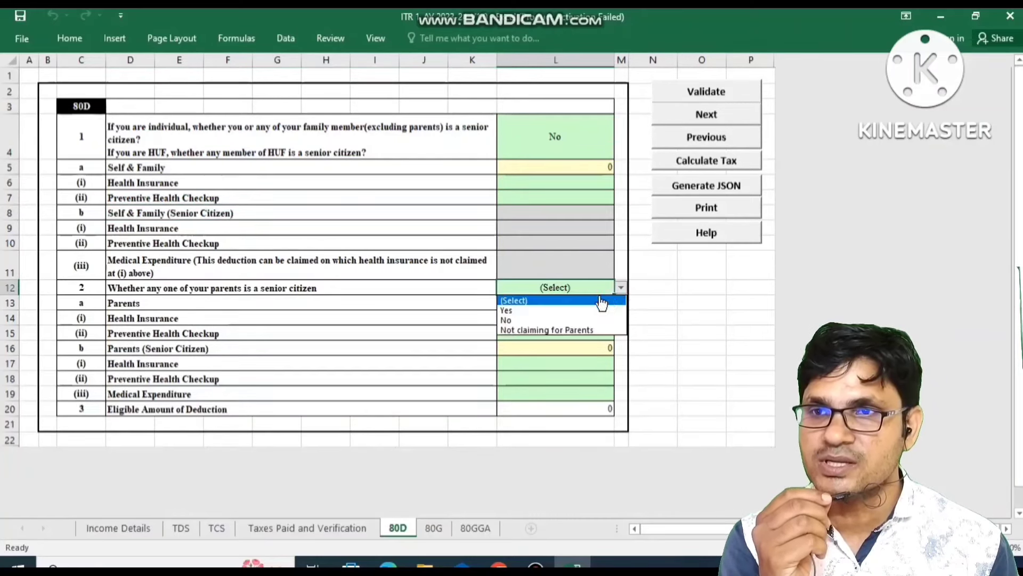
{"action": "left_click", "coordinate": [506, 312]}
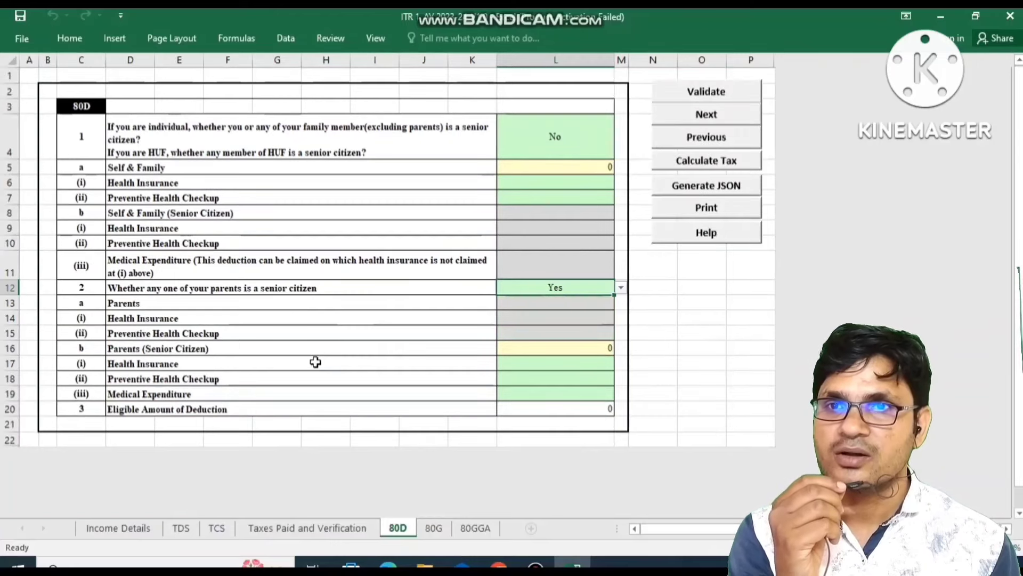
{"action": "left_click", "coordinate": [713, 162]}
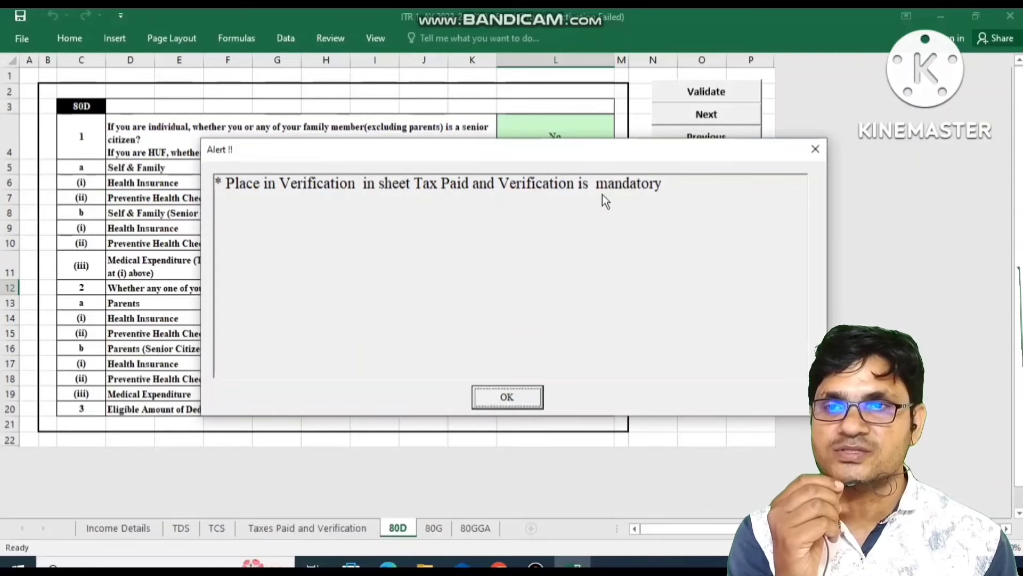
{"action": "left_click", "coordinate": [503, 397]}
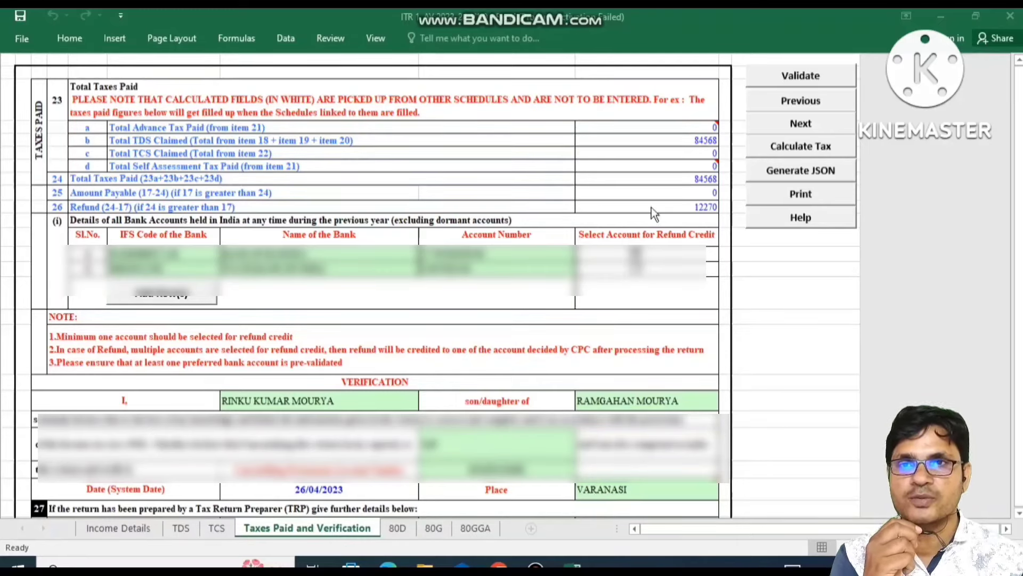
- Recalculate the tax and open the Taxes Paid and Verification sheet to check the payable and refund amounts
{"action": "left_click", "coordinate": [809, 146]}
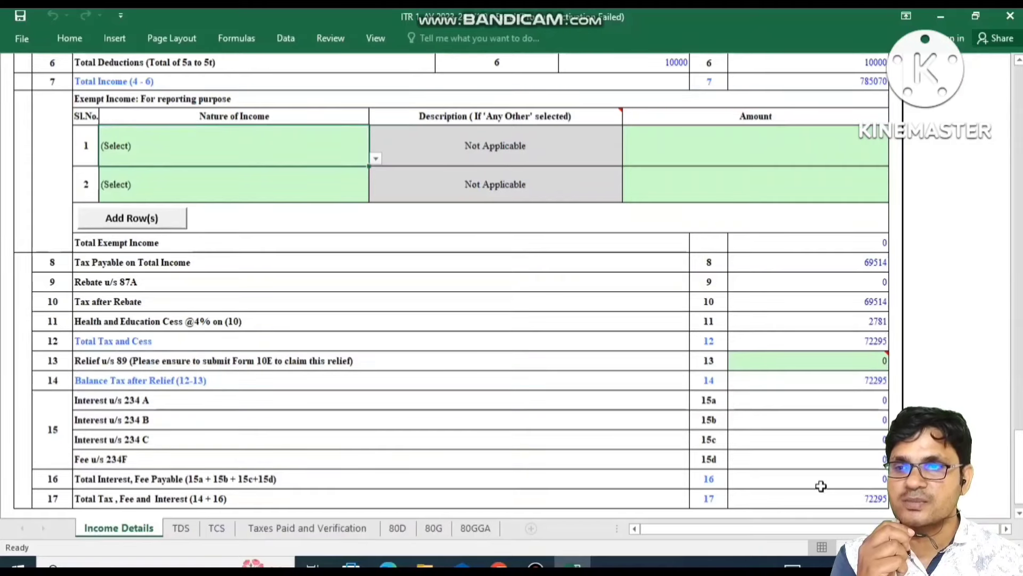
{"action": "left_click", "coordinate": [326, 529]}
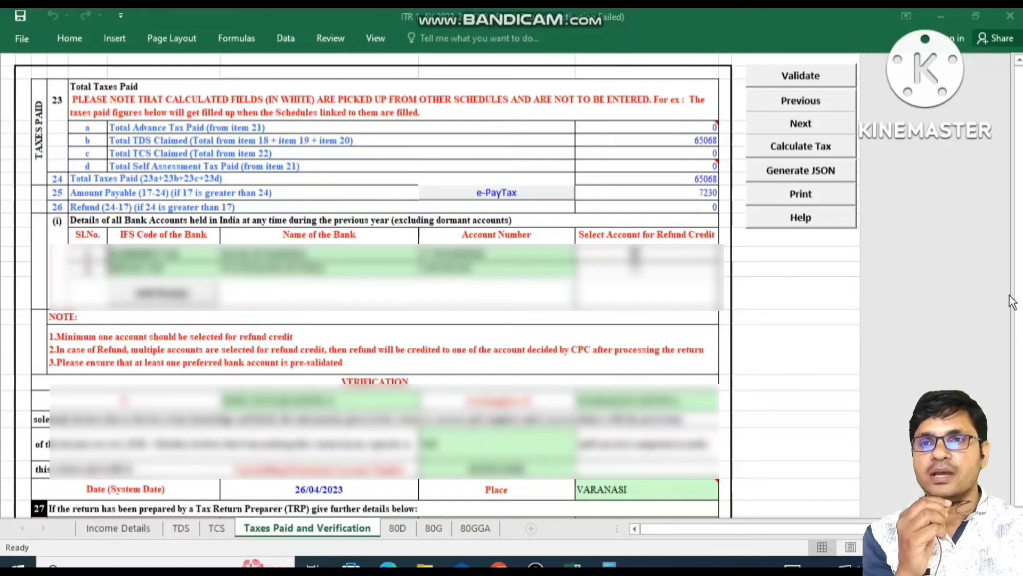
- Compare the salary TDS in the TDS sheet with the totals in the Taxes Paid and Verification sheet, dismissing the alerts
{"action": "left_click", "coordinate": [182, 527]}
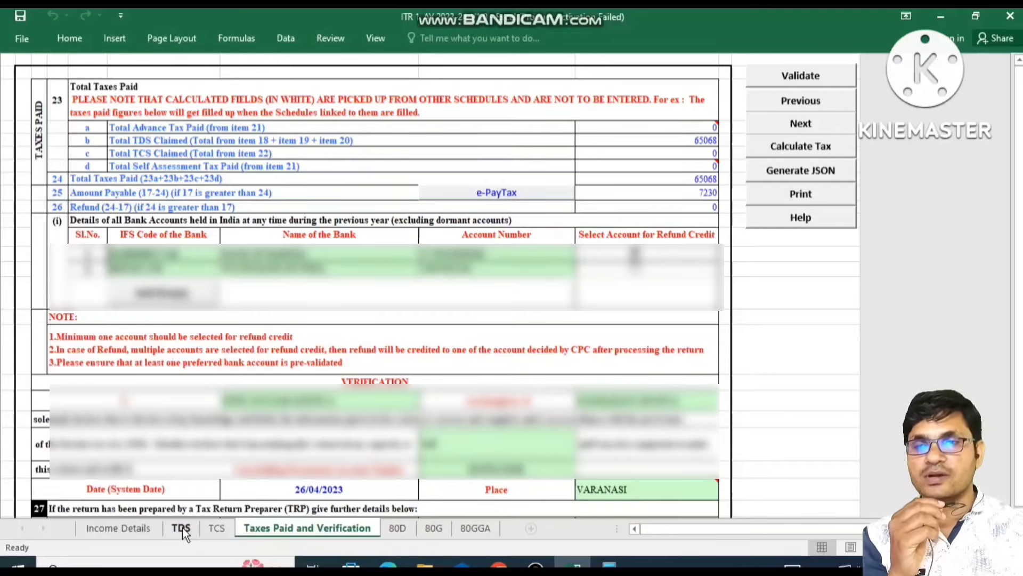
{"action": "left_click", "coordinate": [181, 528]}
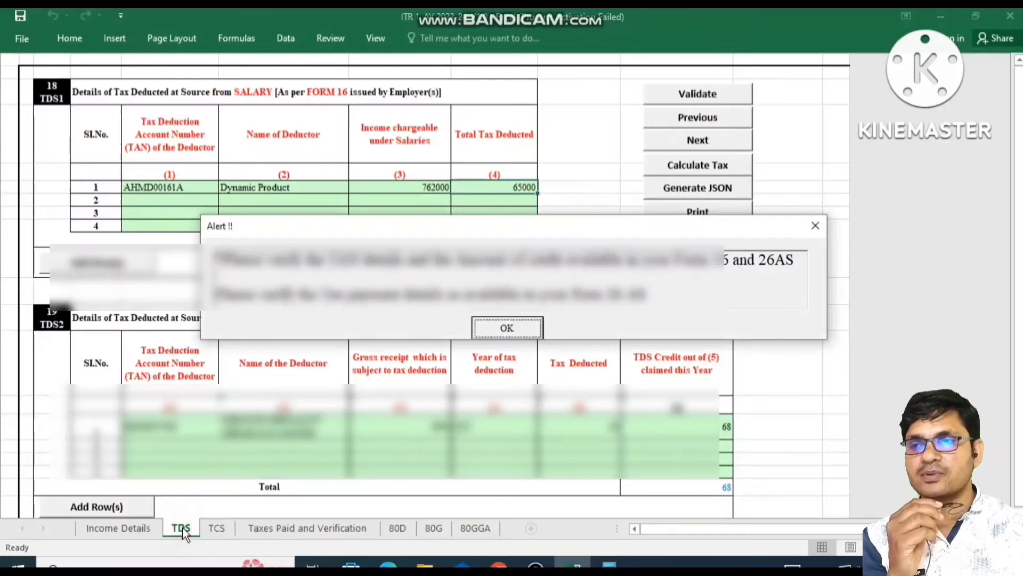
{"action": "left_click", "coordinate": [479, 328]}
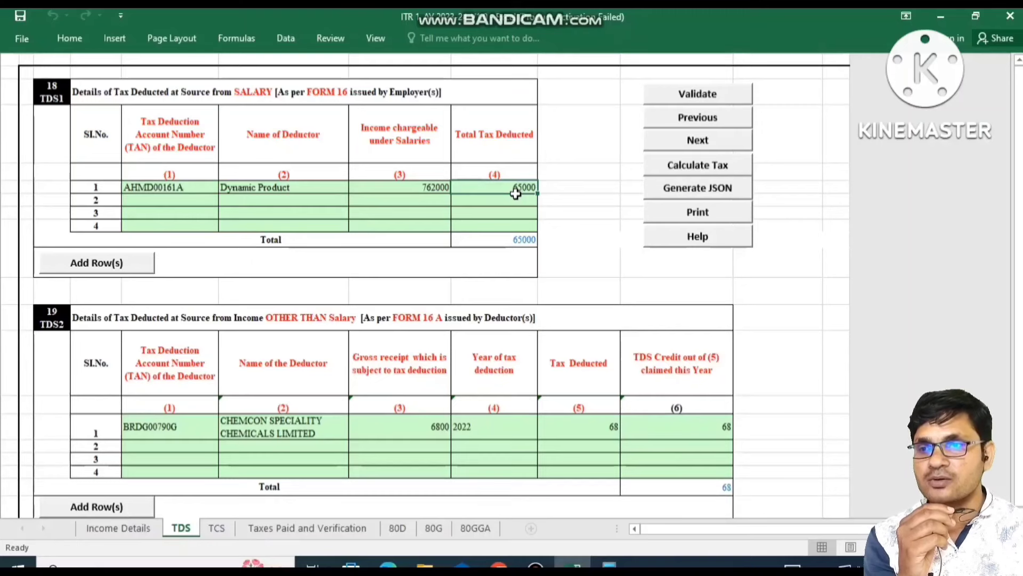
{"action": "left_click", "coordinate": [319, 529]}
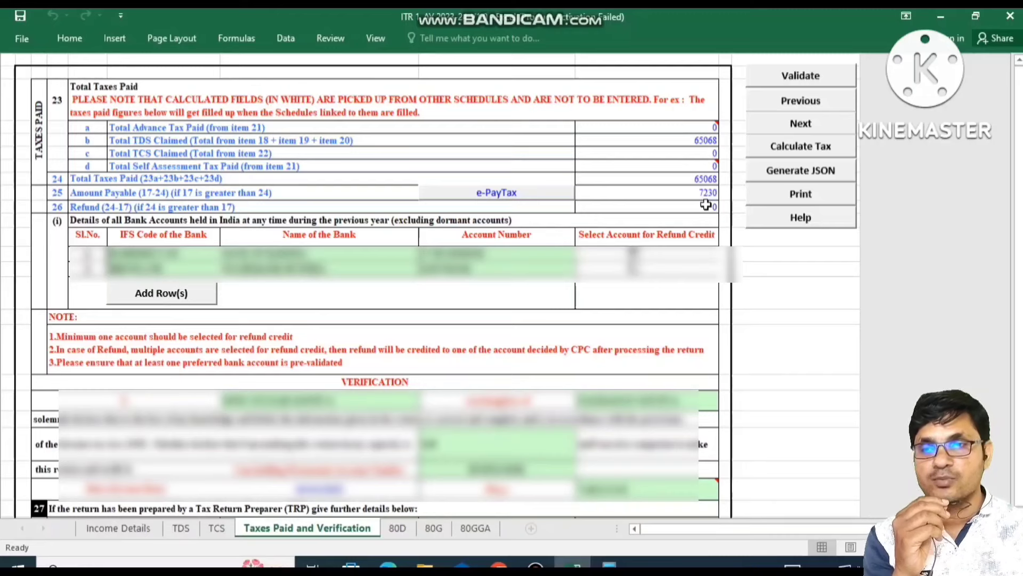
{"action": "left_click", "coordinate": [184, 528]}
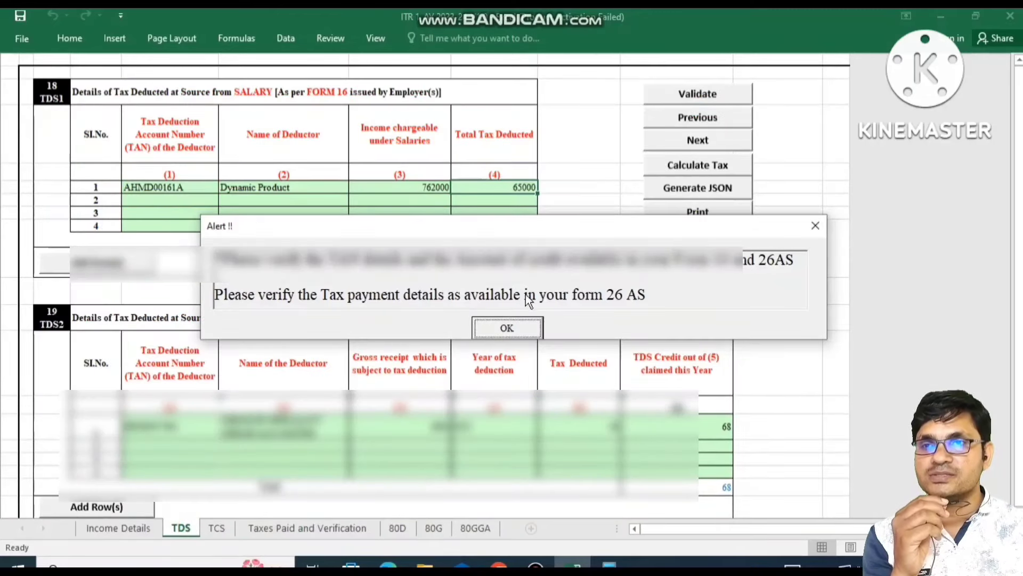
{"action": "left_click", "coordinate": [505, 329]}
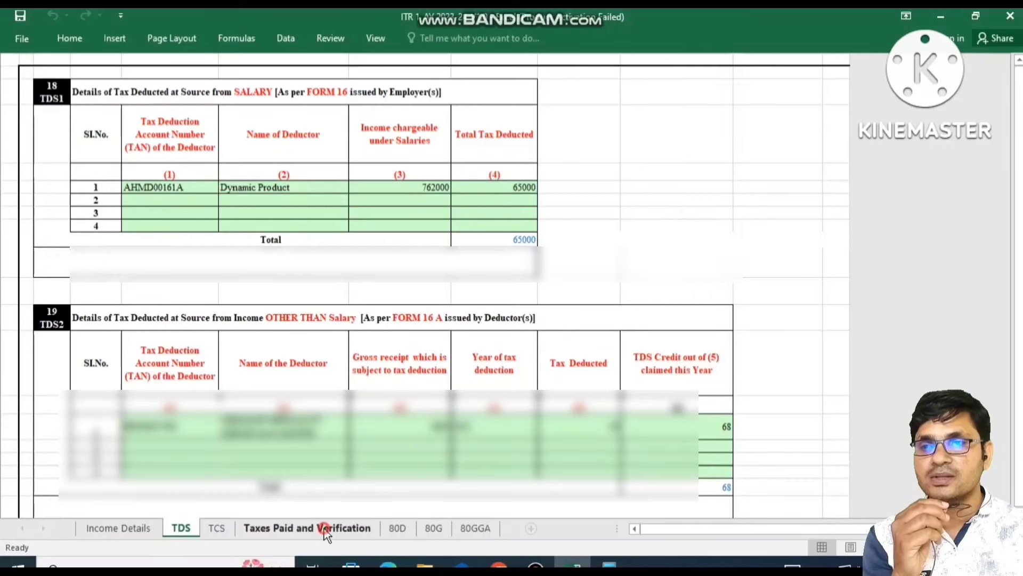
{"action": "left_click", "coordinate": [347, 529]}
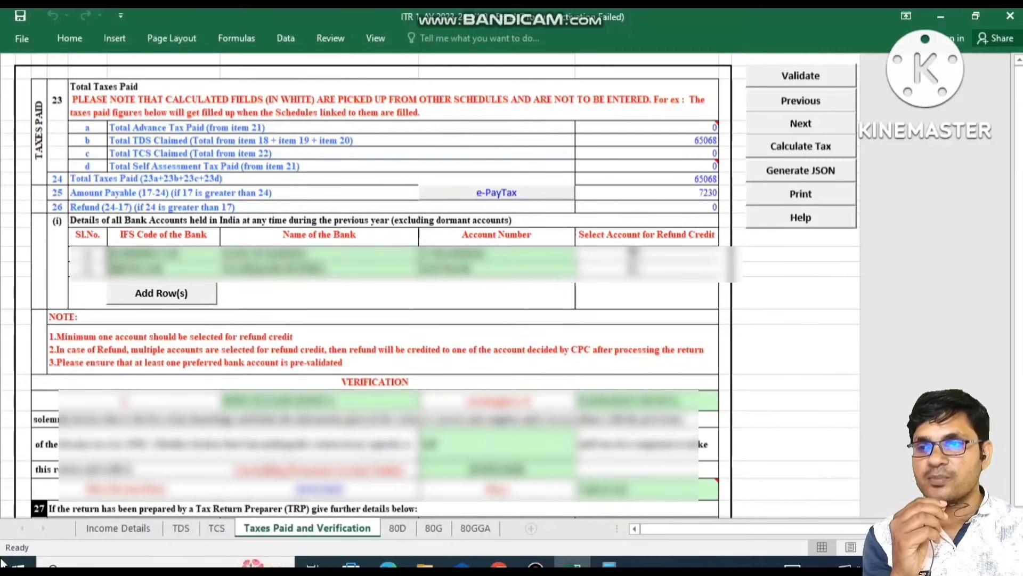
- Look through the Income Details sheet from the form header to the total tax and return to Taxes Paid and Verification
{"action": "left_click", "coordinate": [119, 527]}
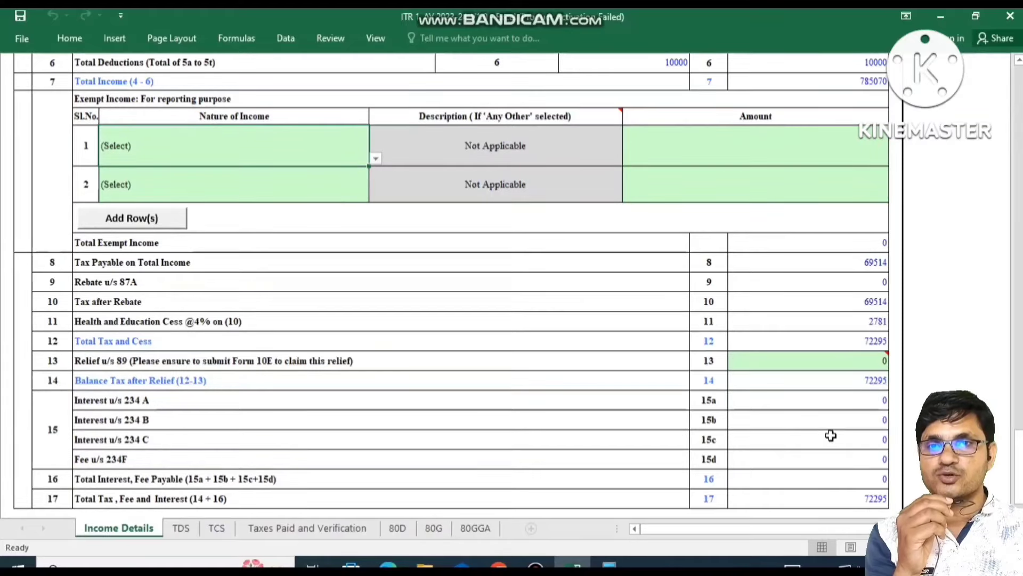
{"action": "scroll", "coordinate": [968, 95], "scroll_direction": "up", "scroll_amount": 20}
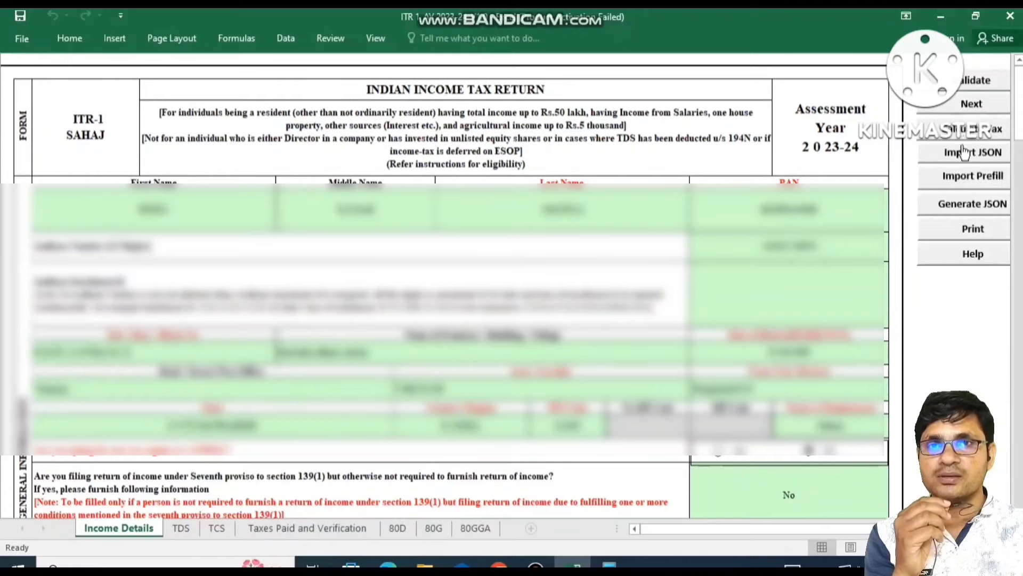
{"action": "left_click", "coordinate": [964, 153]}
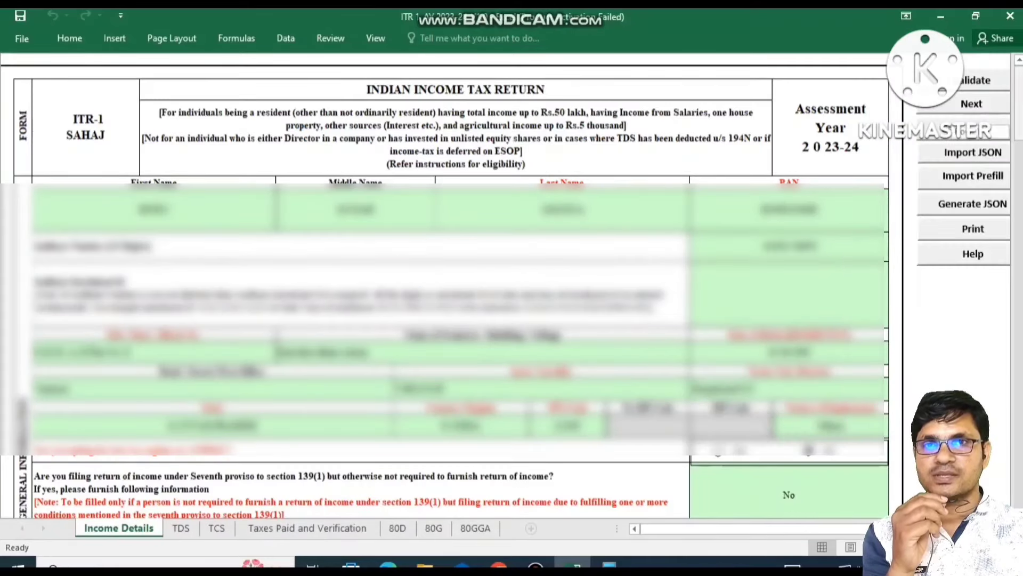
{"action": "scroll", "coordinate": [453, 288], "scroll_direction": "down", "scroll_amount": 15}
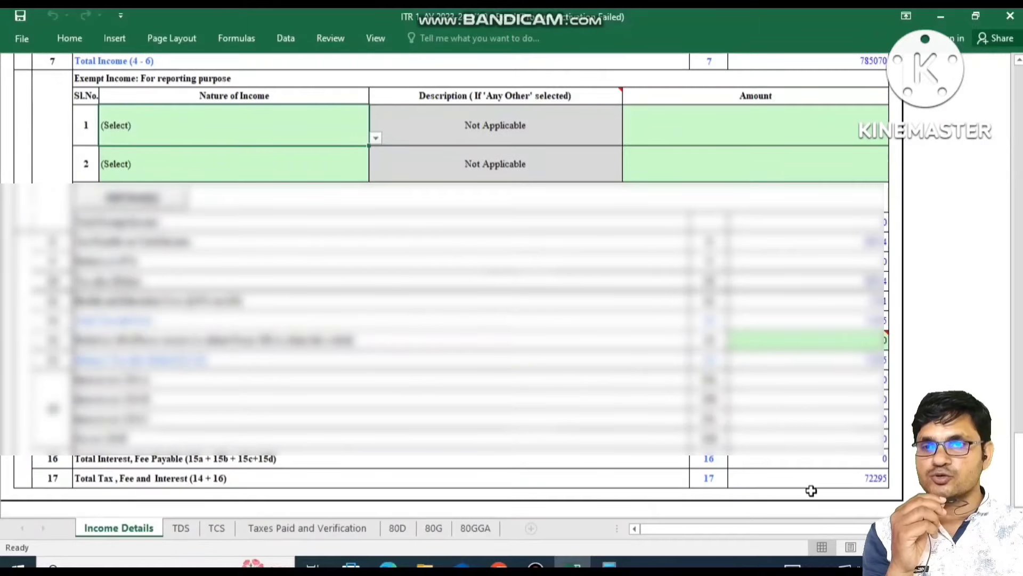
{"action": "left_click", "coordinate": [322, 533]}
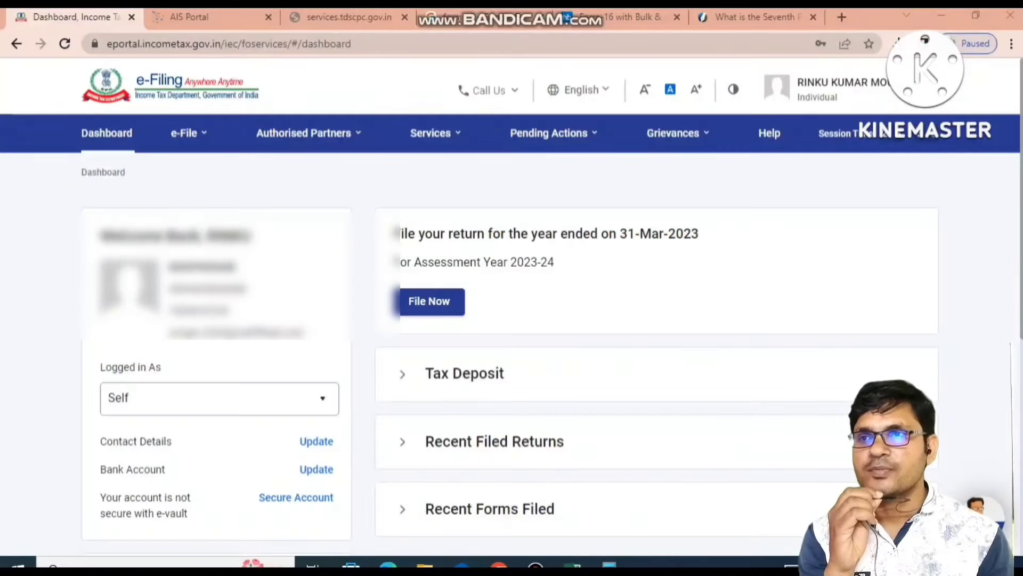
- Open the e-Pay Tax service on the income tax e-Filing portal
{"action": "left_click", "coordinate": [345, 149]}
{"action": "mouse_move", "coordinate": [191, 138]}
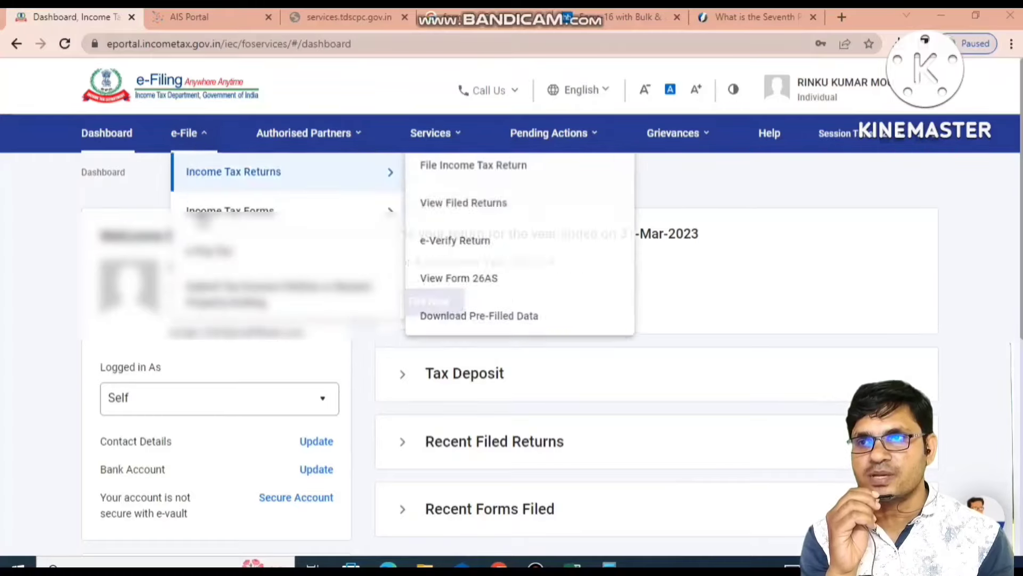
{"action": "left_click", "coordinate": [210, 251]}
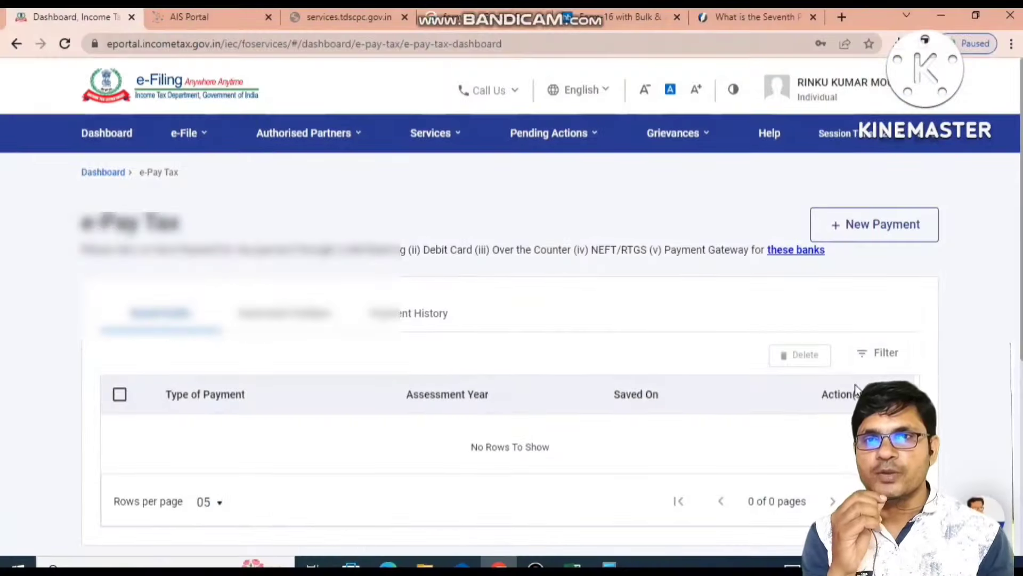
{"action": "left_click", "coordinate": [884, 226]}
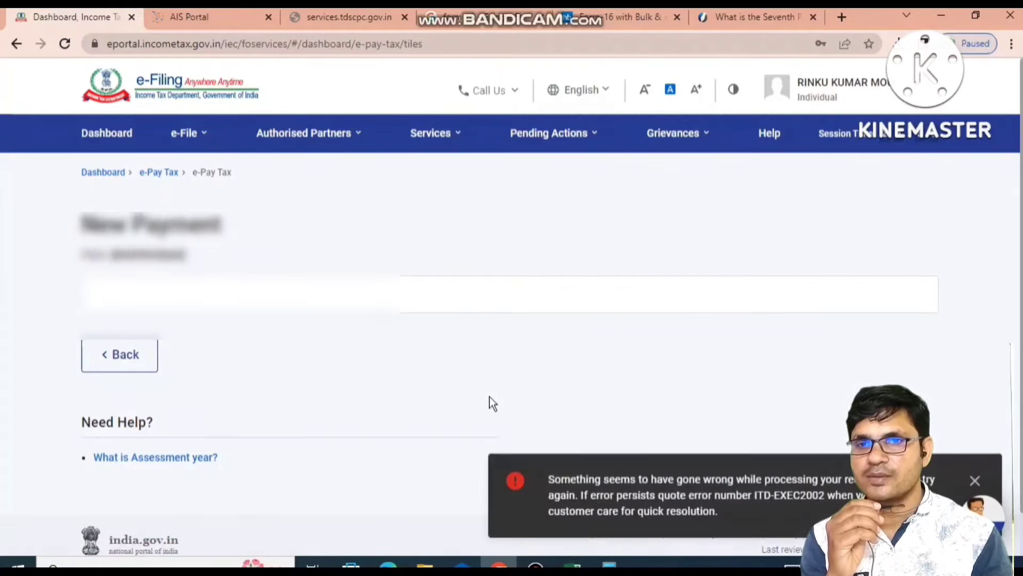
{"action": "left_click", "coordinate": [975, 480]}
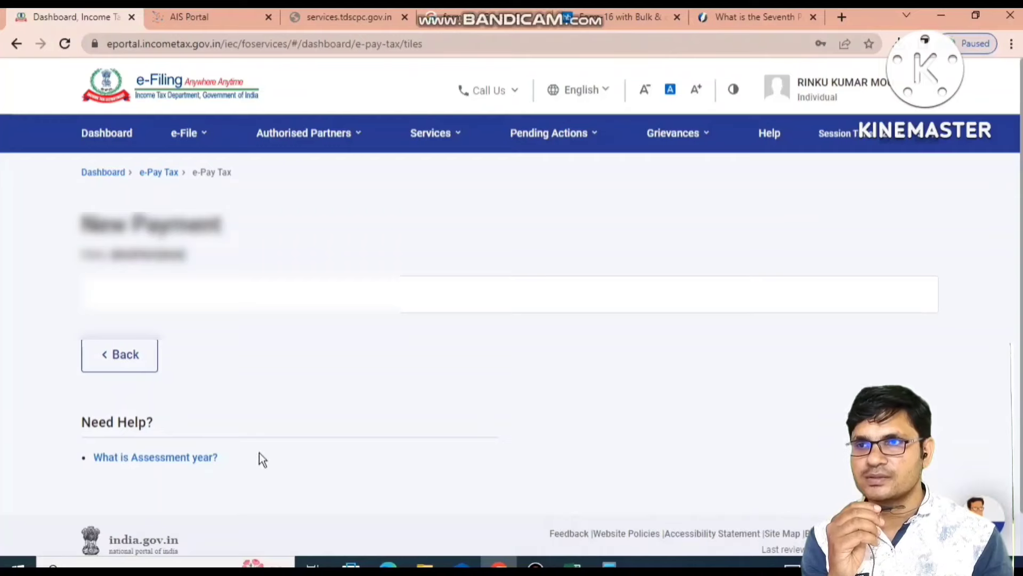
{"action": "left_click", "coordinate": [124, 377]}
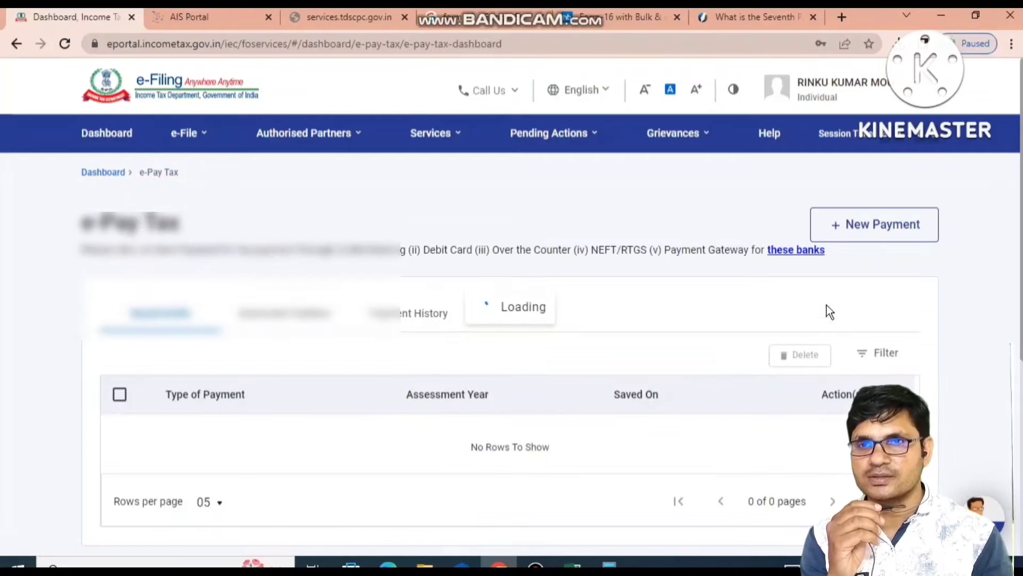
- Start a new Income Tax payment and set the assessment year to 2023-24
{"action": "left_click", "coordinate": [880, 226]}
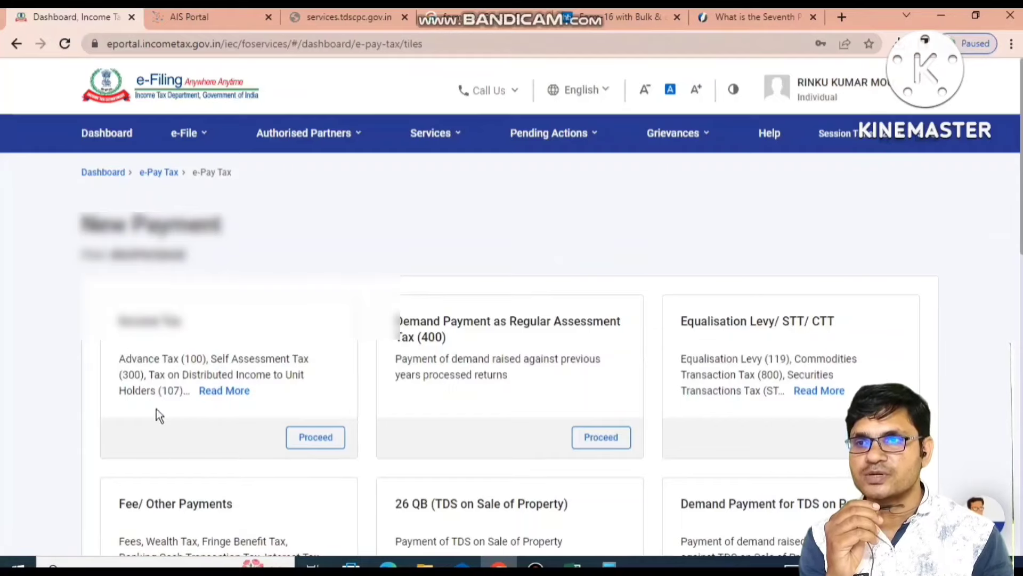
{"action": "left_click", "coordinate": [319, 441]}
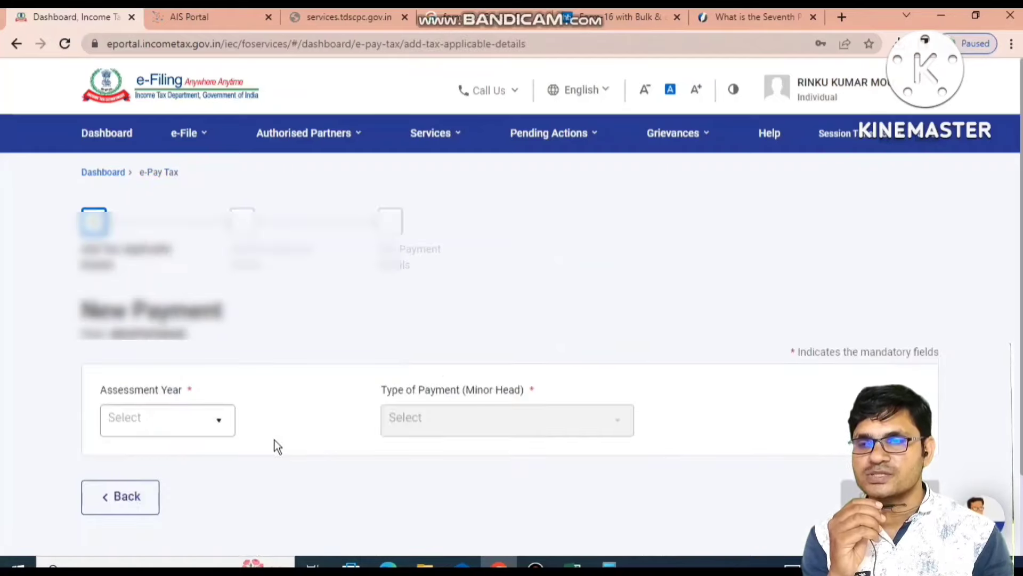
{"action": "left_click", "coordinate": [183, 427]}
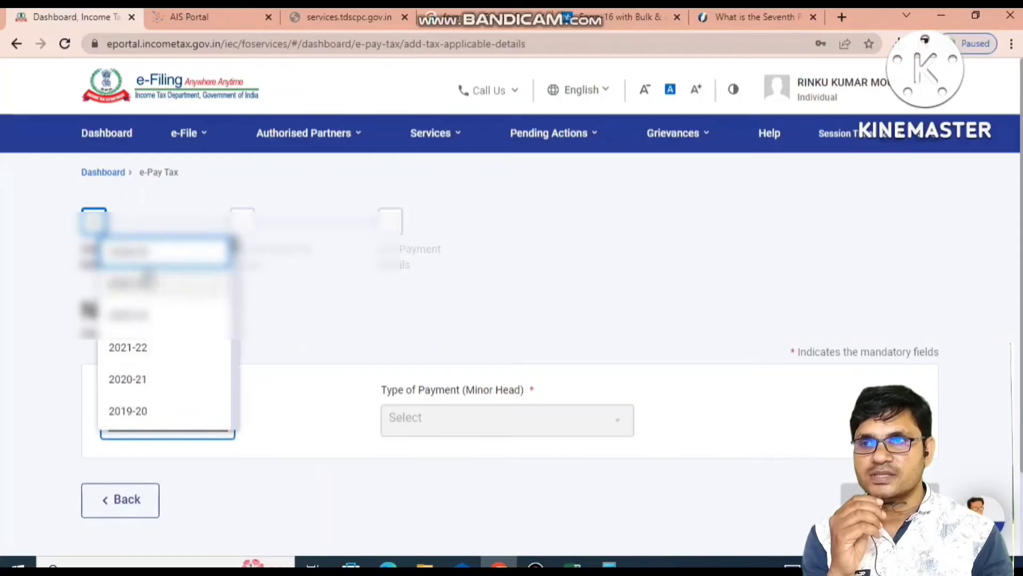
{"action": "left_click", "coordinate": [146, 287]}
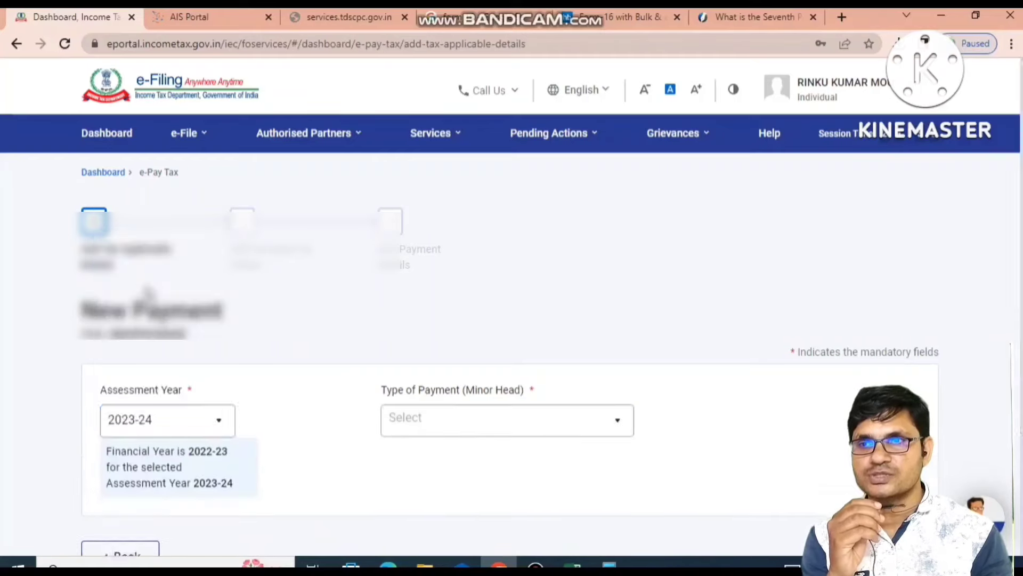
- Set the type of payment to Self-Assessment Tax (300) and continue to the tax break-up details
{"action": "left_click", "coordinate": [410, 432]}
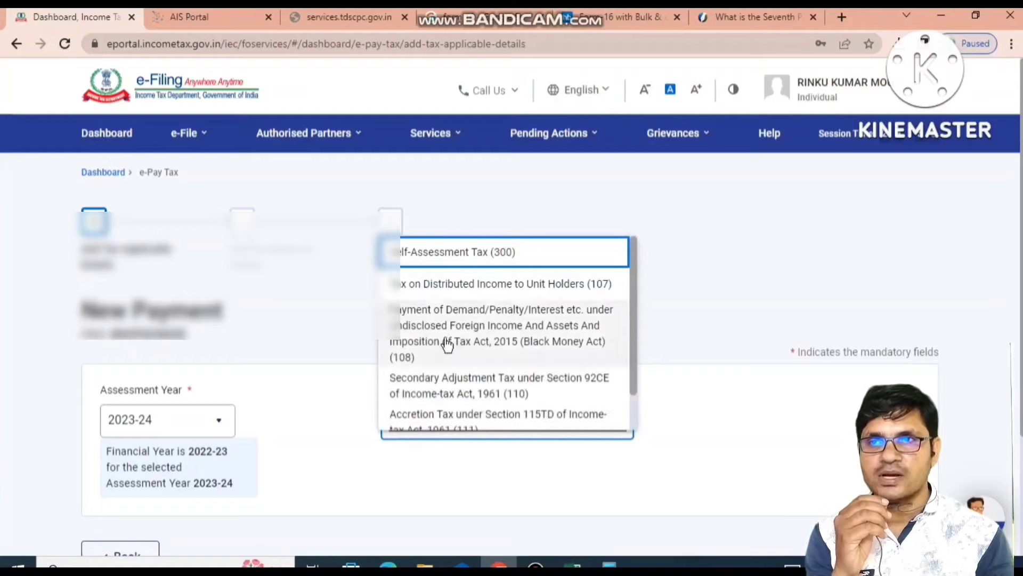
{"action": "left_click", "coordinate": [429, 259]}
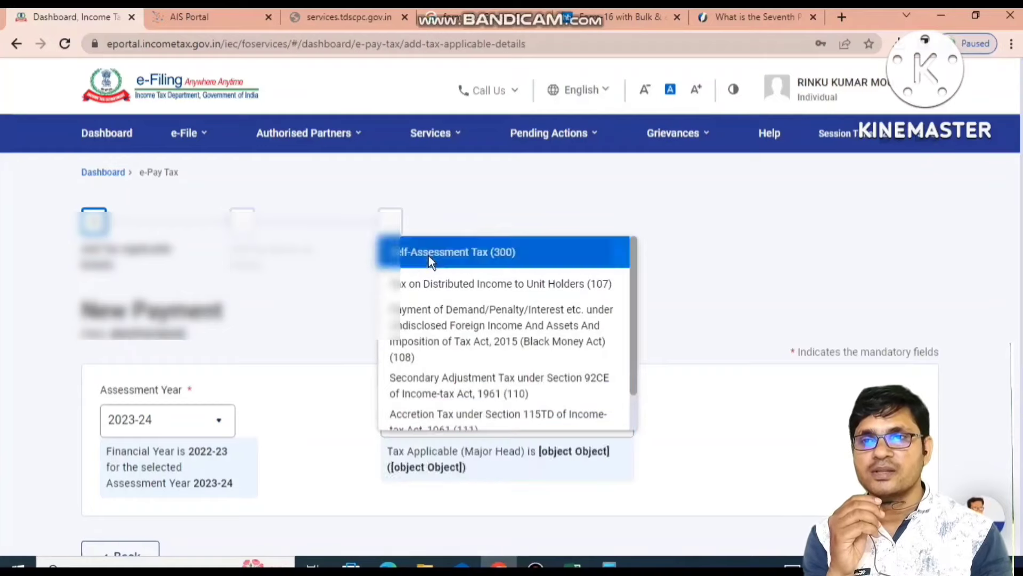
{"action": "scroll", "coordinate": [736, 479], "scroll_direction": "down", "scroll_amount": 1}
{"action": "scroll", "coordinate": [752, 487], "scroll_direction": "down", "scroll_amount": 3}
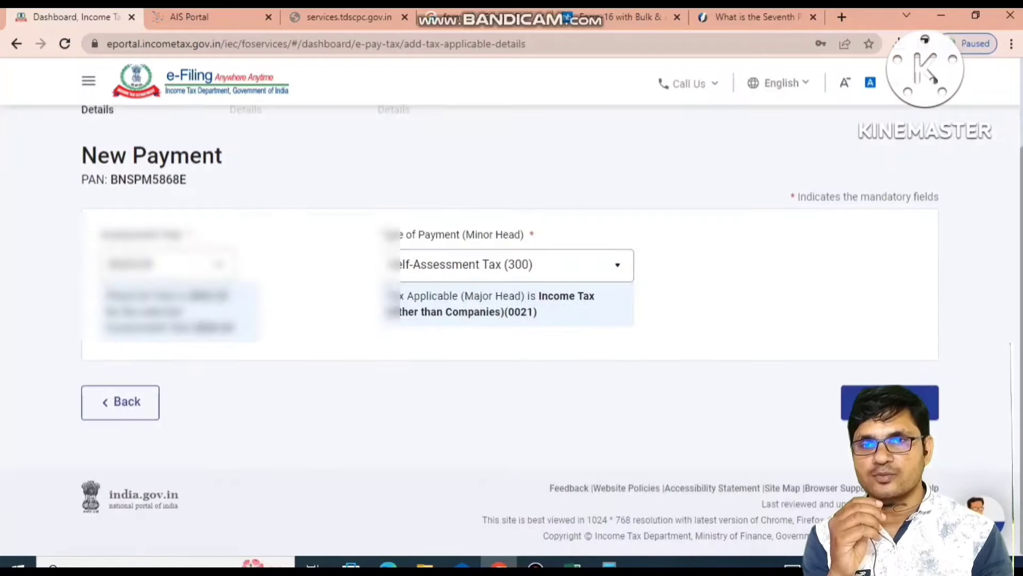
{"action": "left_click", "coordinate": [889, 402]}
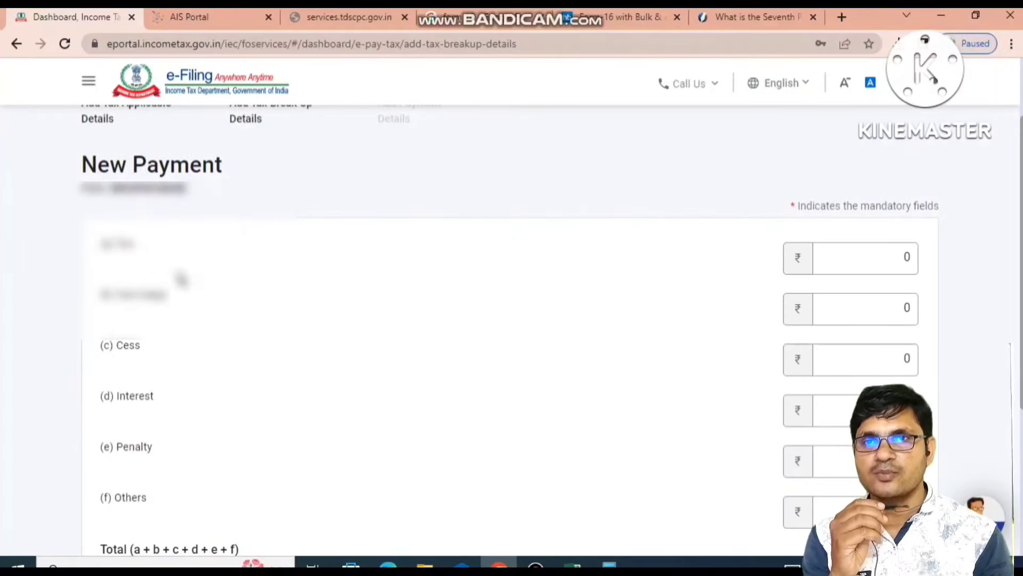
- Check the amount payable in the ITR-1 Excel utility and enter 7230 as the tax in the portal's payment break-up
{"action": "left_click", "coordinate": [903, 257]}
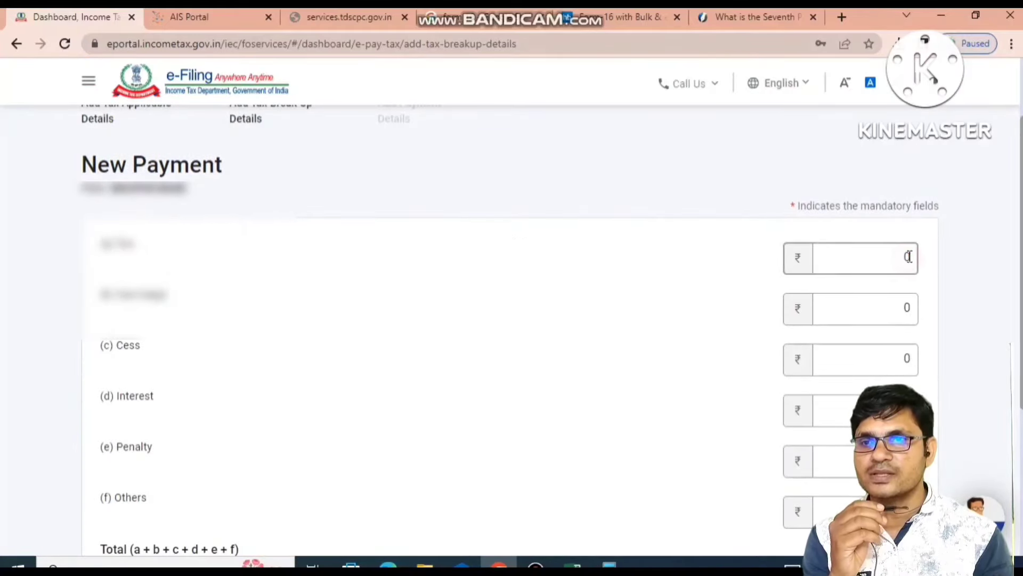
{"action": "key", "text": "ctrl+a"}
{"action": "left_click", "coordinate": [574, 564]}
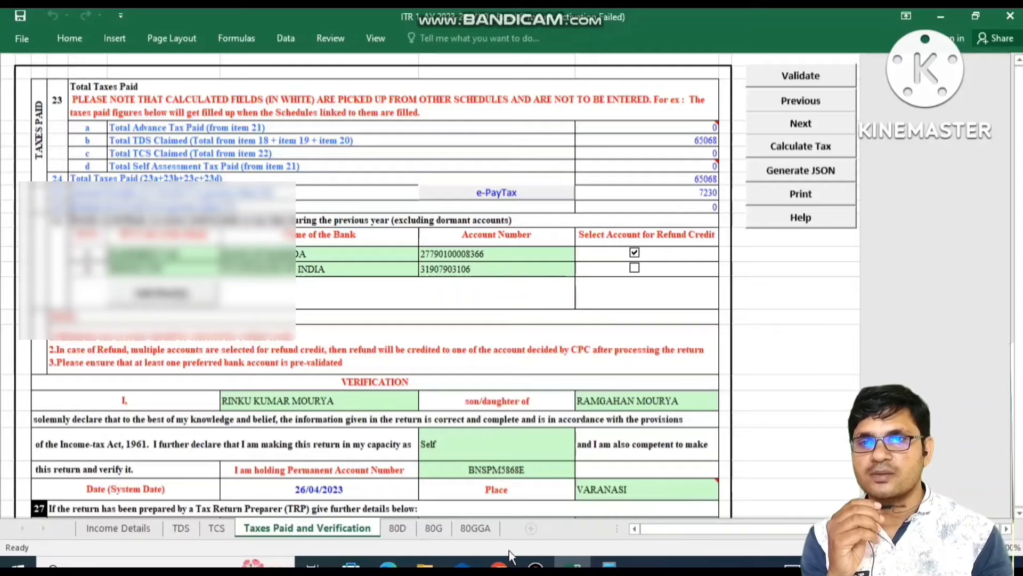
{"action": "key", "text": "alt+Tab"}
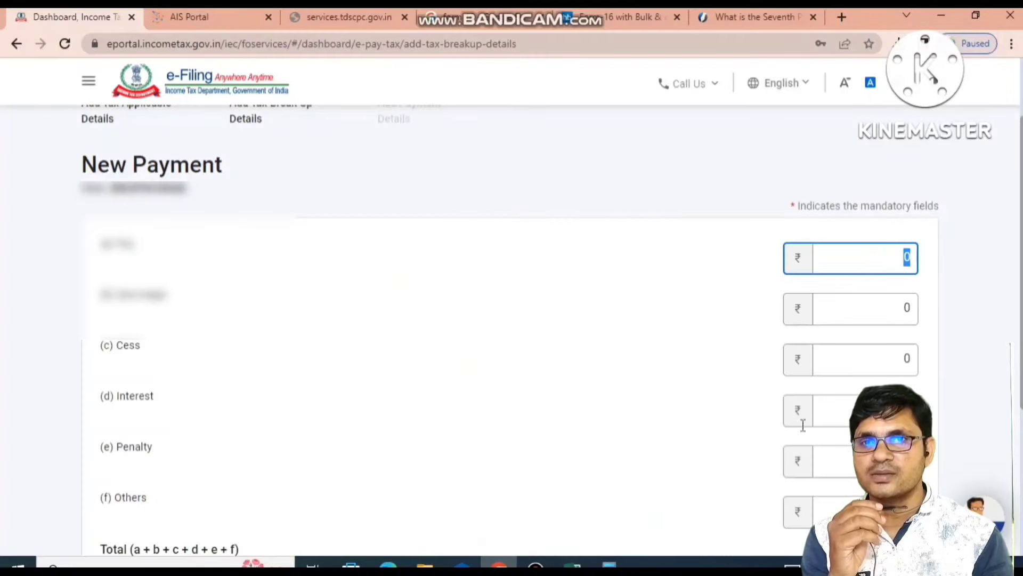
{"action": "scroll", "coordinate": [993, 279], "scroll_direction": "down", "scroll_amount": 5}
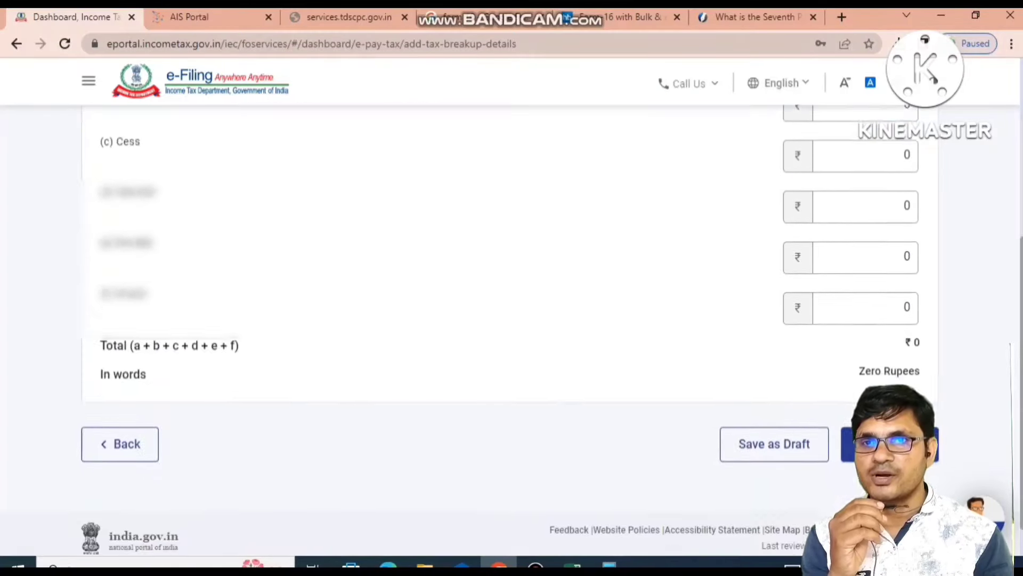
{"action": "scroll", "coordinate": [992, 279], "scroll_direction": "up", "scroll_amount": 5}
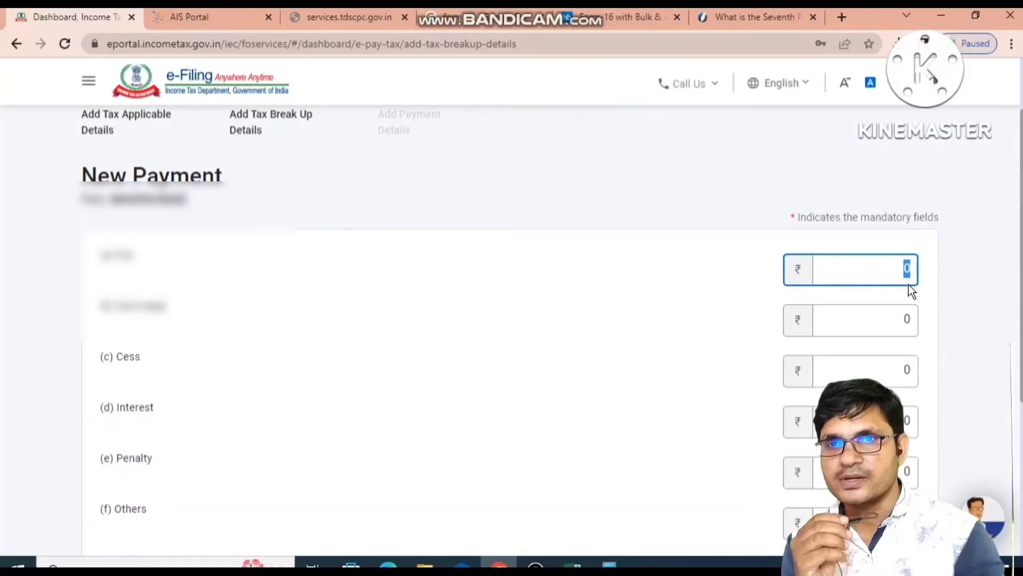
{"action": "type", "text": "7230"}
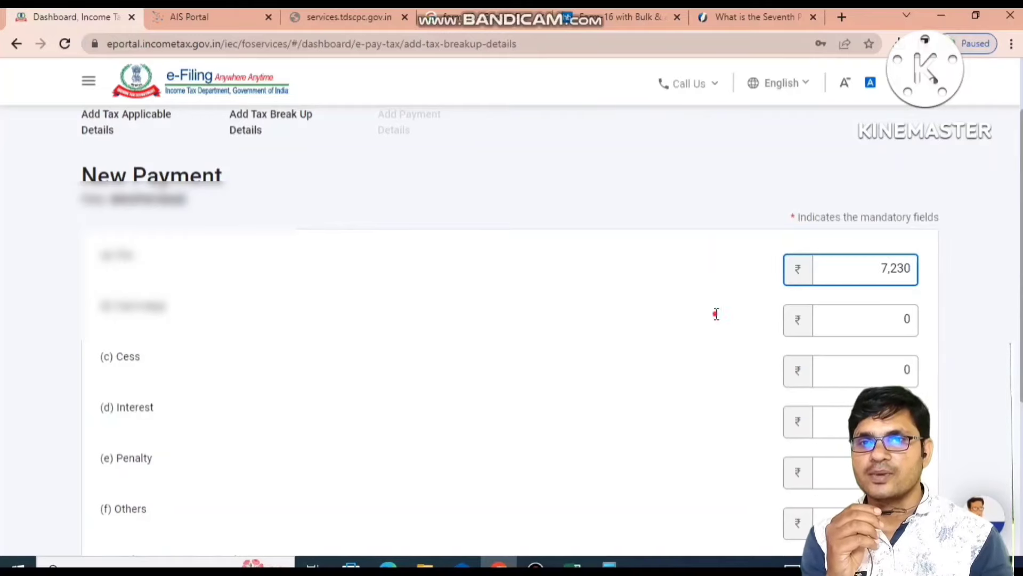
- Continue to the payment details and view the available net banking options
{"action": "left_click", "coordinate": [715, 314]}
{"action": "scroll", "coordinate": [715, 315], "scroll_direction": "down", "scroll_amount": 5}
{"action": "left_click", "coordinate": [889, 402]}
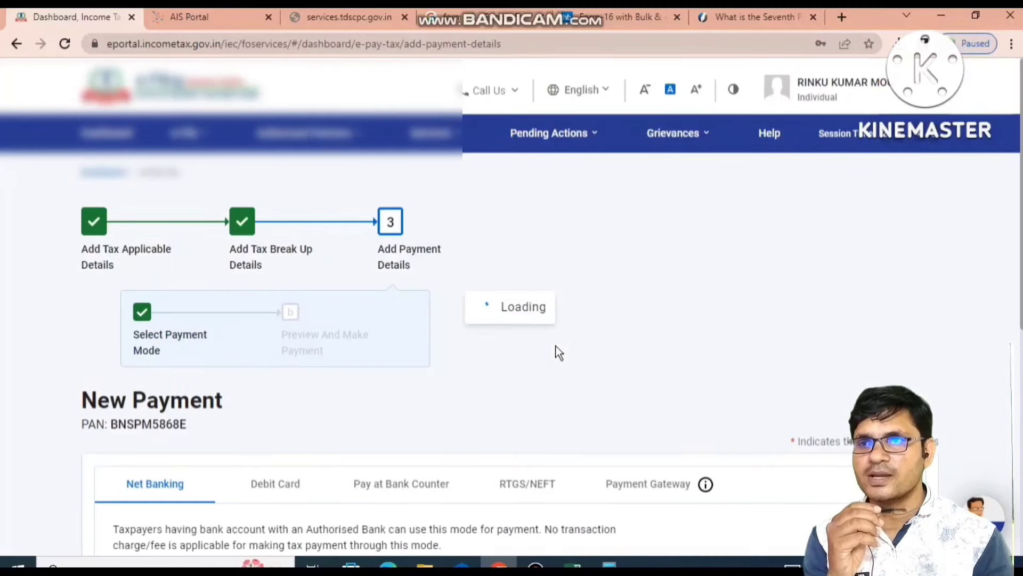
{"action": "scroll", "coordinate": [487, 402], "scroll_direction": "down", "scroll_amount": 5}
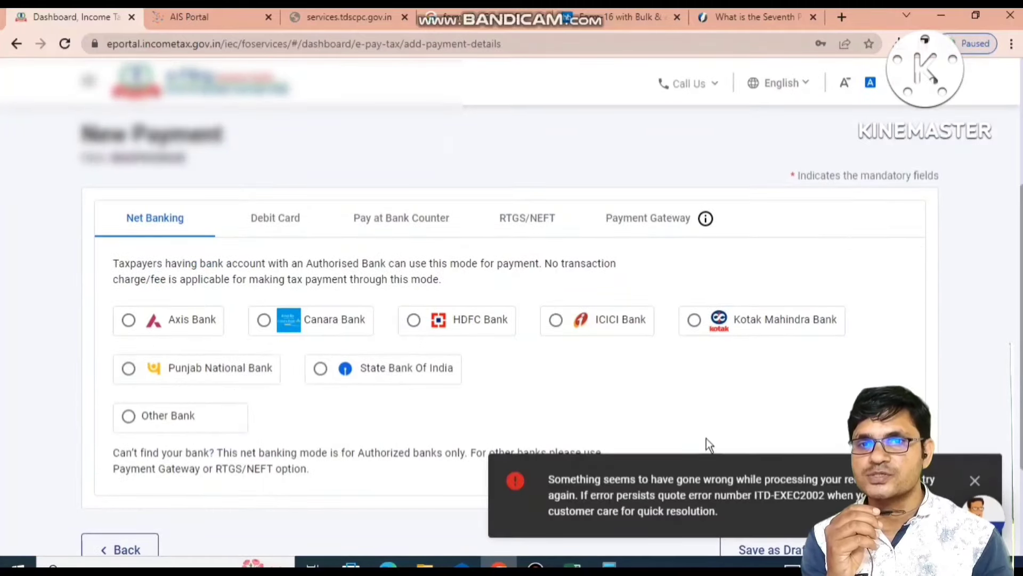
- Dismiss the portal's error message and review the TDS and self-assessment tax payment details on the ITR-1 Excel utility's TDS sheet
{"action": "left_click", "coordinate": [975, 480]}
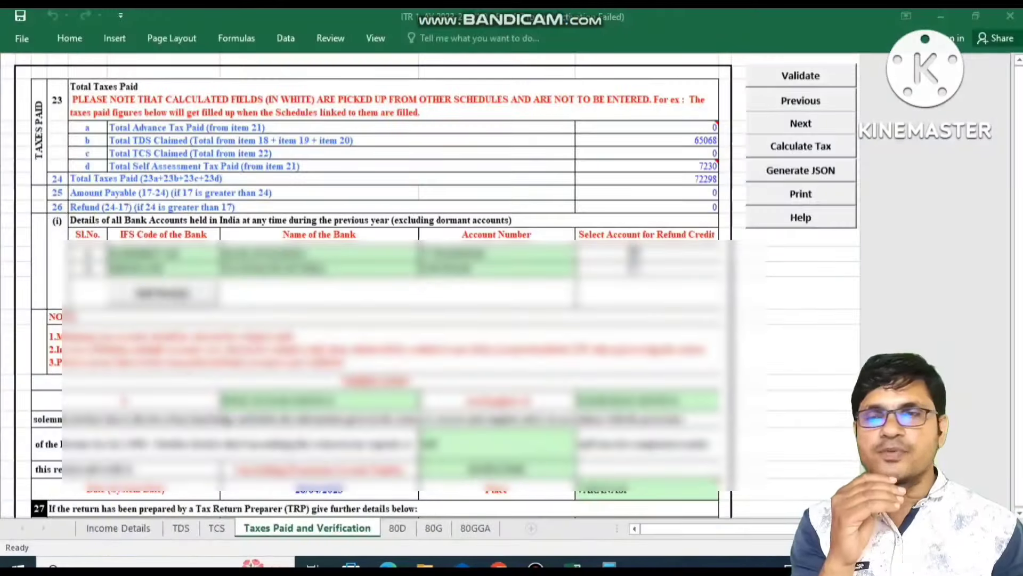
{"action": "left_click", "coordinate": [185, 530]}
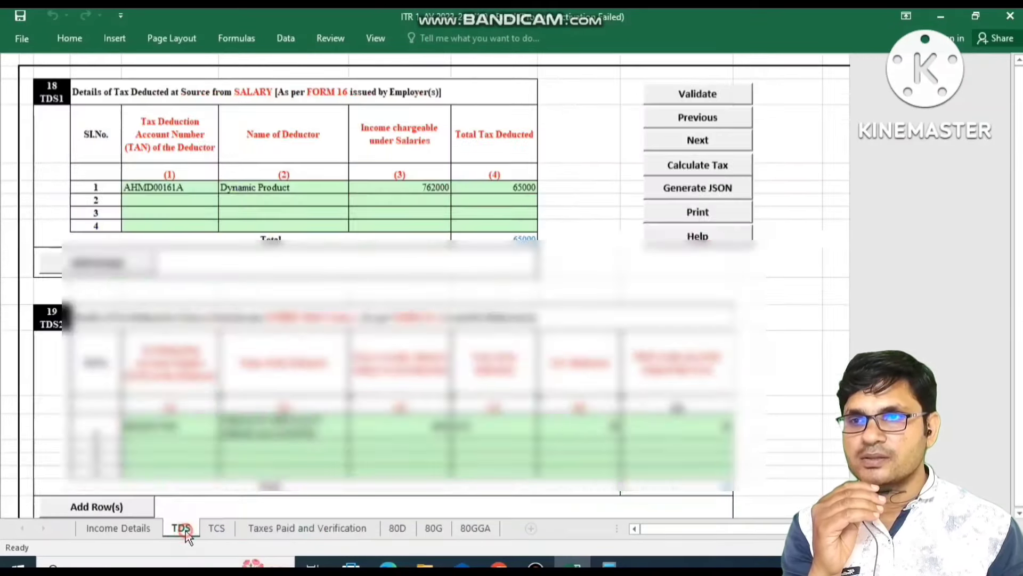
{"action": "left_click", "coordinate": [508, 329]}
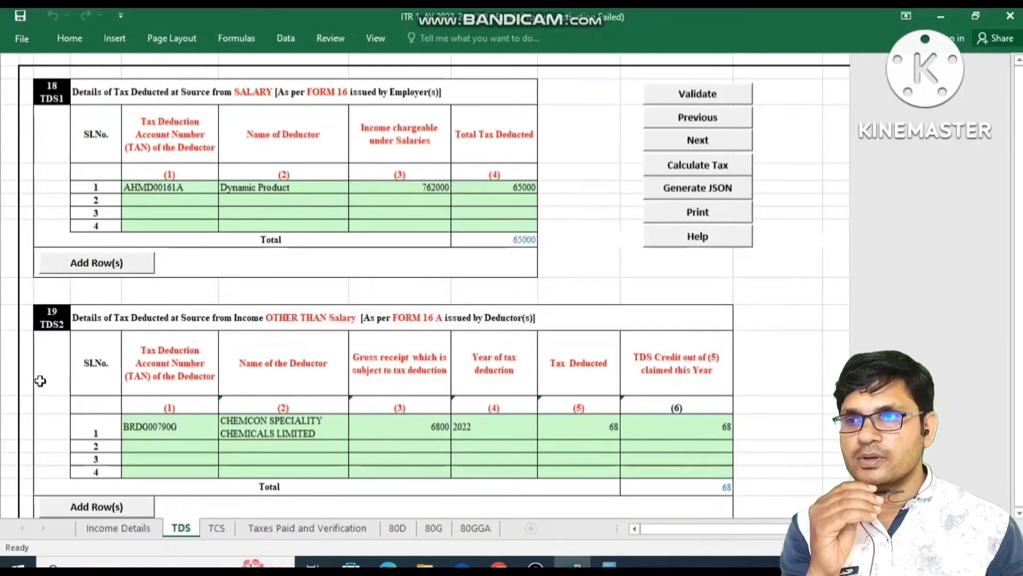
{"action": "scroll", "coordinate": [282, 383], "scroll_direction": "down", "scroll_amount": 9}
{"action": "scroll", "coordinate": [315, 398], "scroll_direction": "down", "scroll_amount": 3}
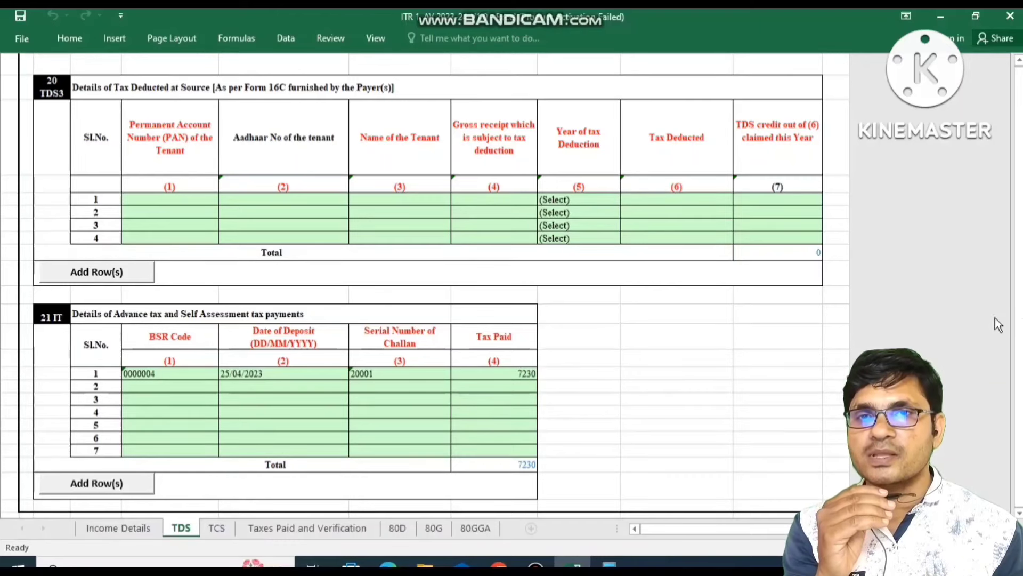
{"action": "left_click_drag", "start_coordinate": [1019, 331], "coordinate": [1019, 298]}
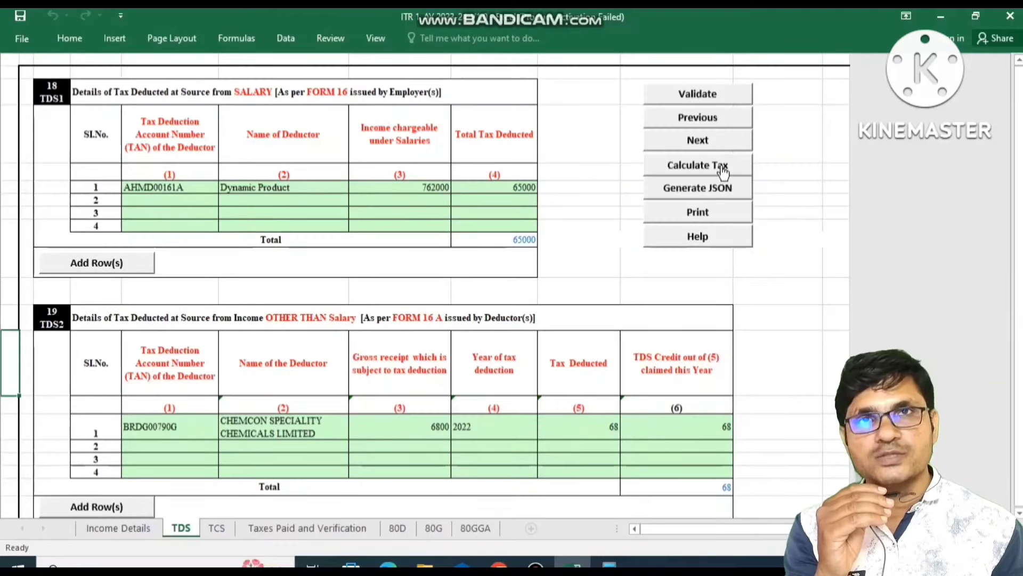
- Check the taxes paid and refund bank account details, and validate the Taxes Paid and Verification sheet
{"action": "left_click", "coordinate": [291, 533]}
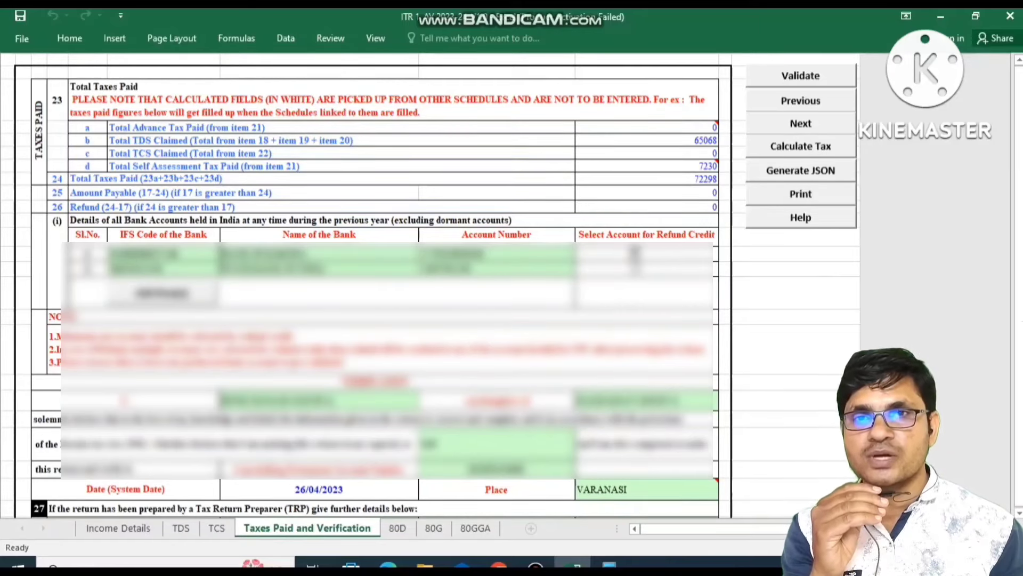
{"action": "left_click_drag", "start_coordinate": [1020, 309], "coordinate": [1020, 315]}
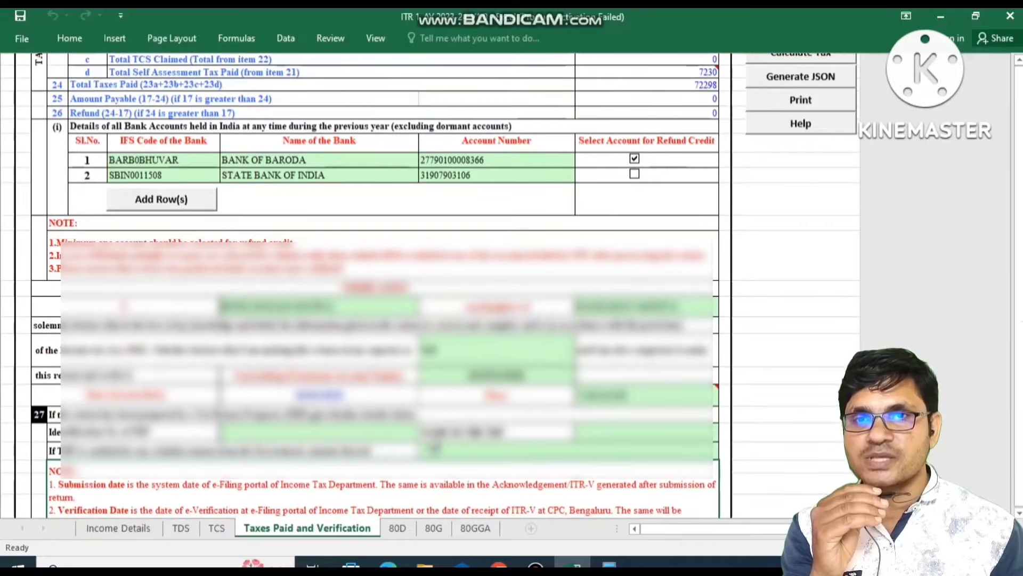
{"action": "left_click_drag", "start_coordinate": [1017, 366], "coordinate": [1019, 180]}
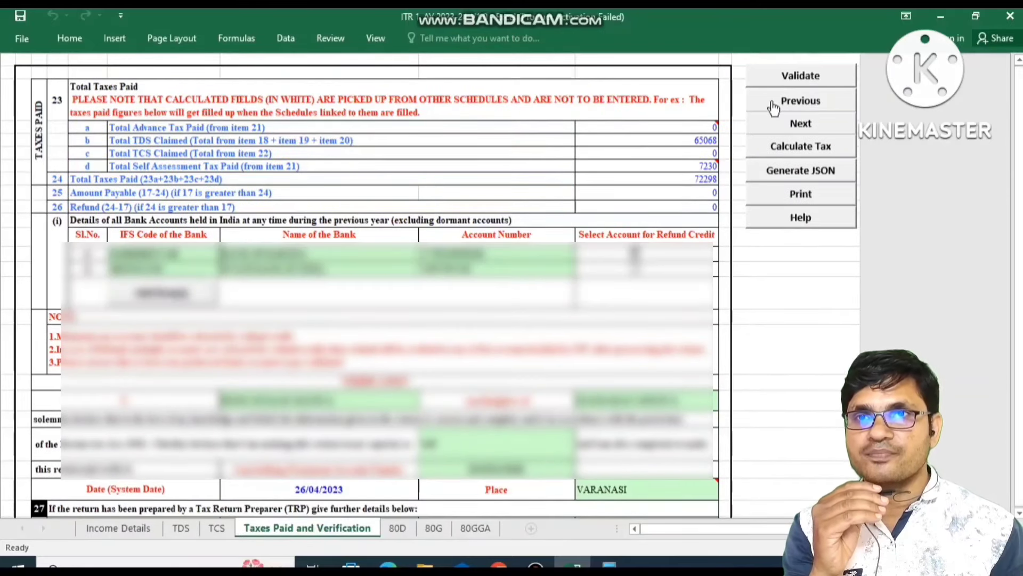
{"action": "left_click", "coordinate": [809, 76]}
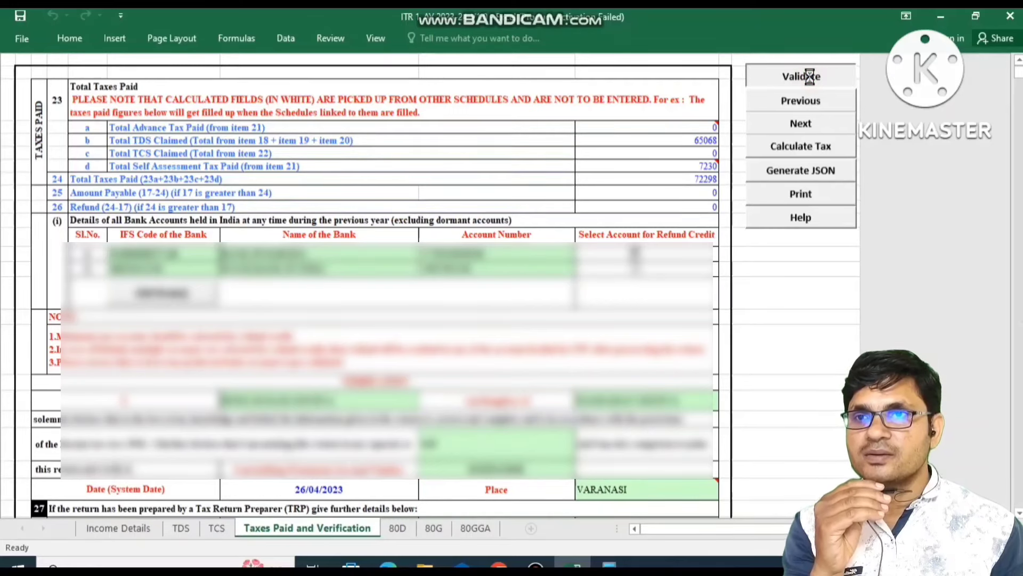
{"action": "left_click", "coordinate": [509, 326]}
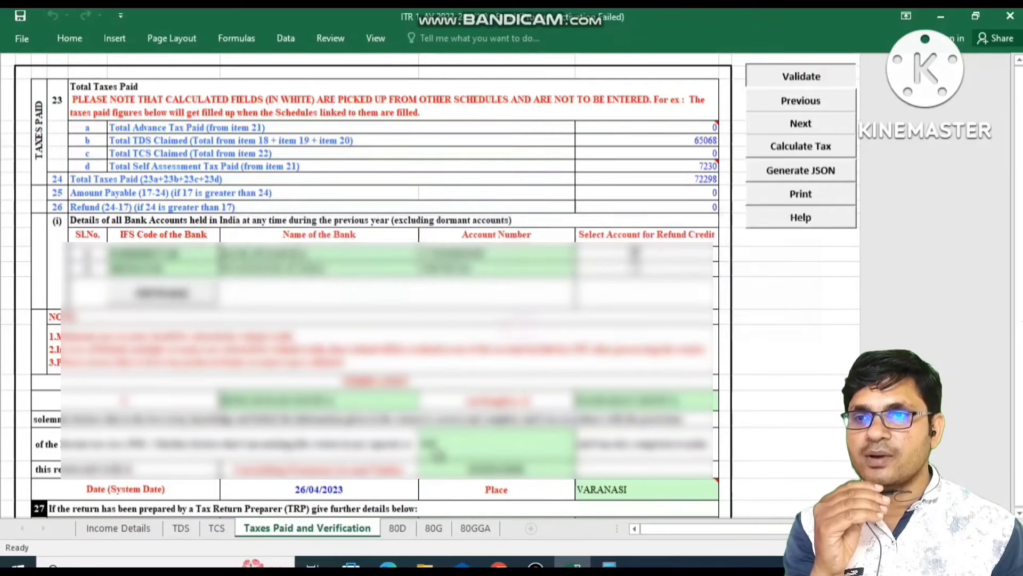
- Validate the 80D deduction sheet and close its alert
{"action": "left_click", "coordinate": [397, 527]}
{"action": "left_click", "coordinate": [682, 90]}
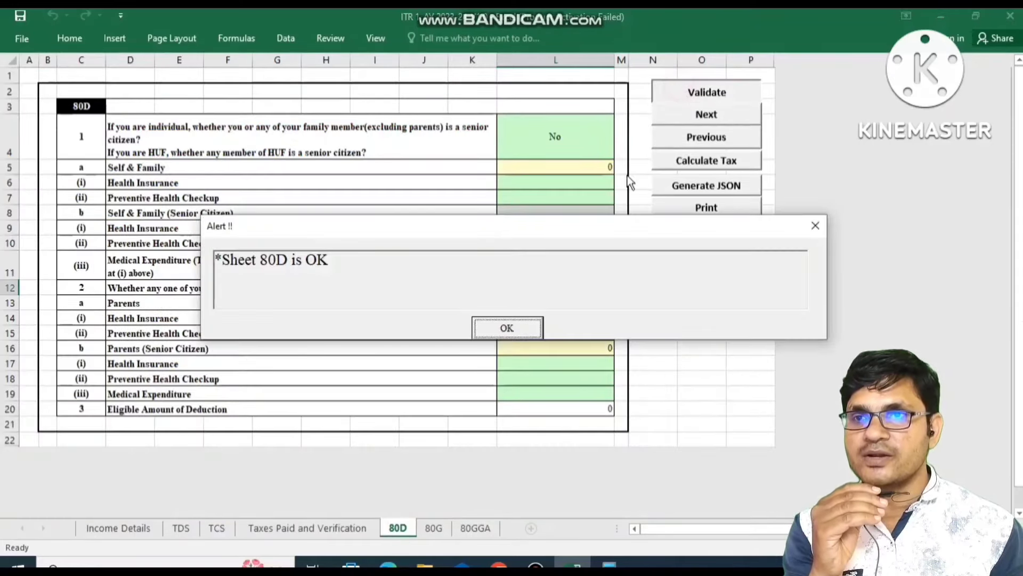
{"action": "left_click", "coordinate": [509, 327]}
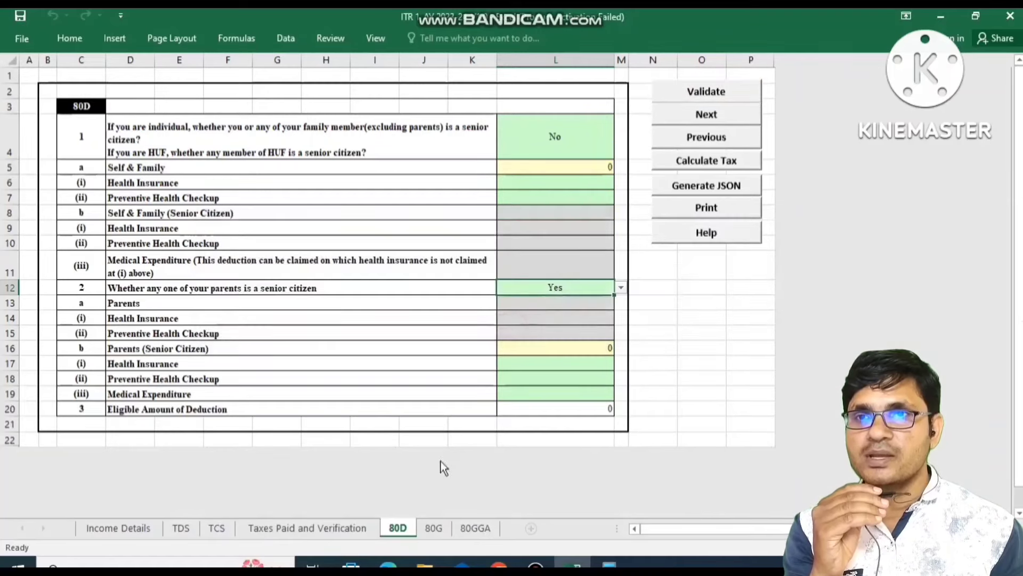
- Generate the return's JSON, accept the alerts, and save the JSON file from the summary sheet
{"action": "left_click", "coordinate": [720, 188]}
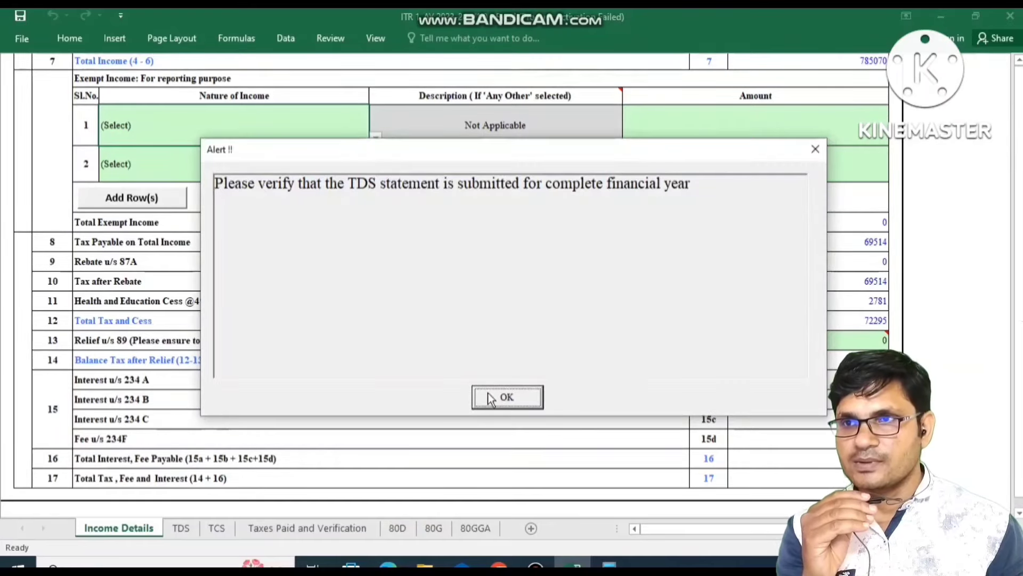
{"action": "left_click", "coordinate": [501, 397]}
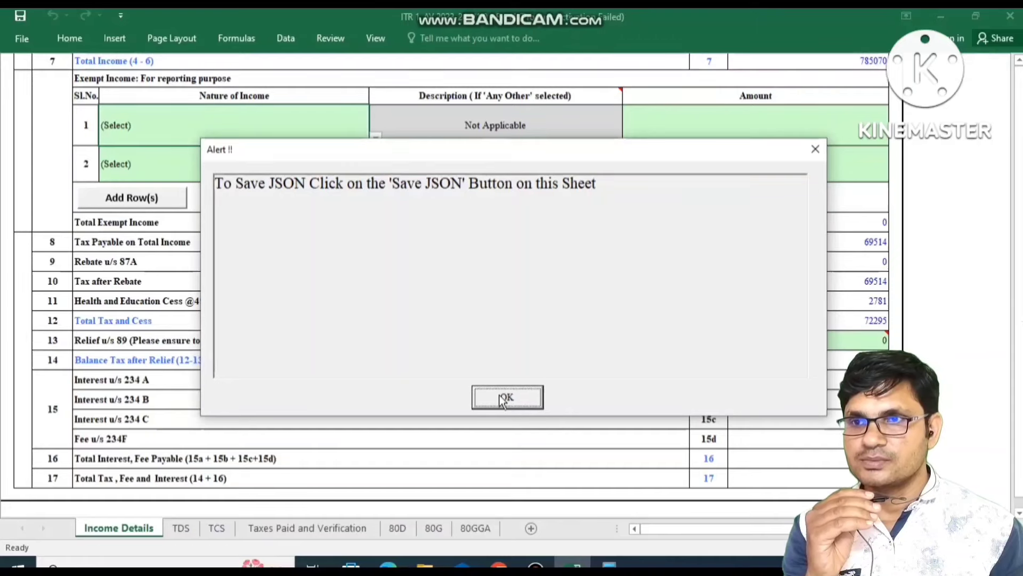
{"action": "left_click", "coordinate": [501, 398]}
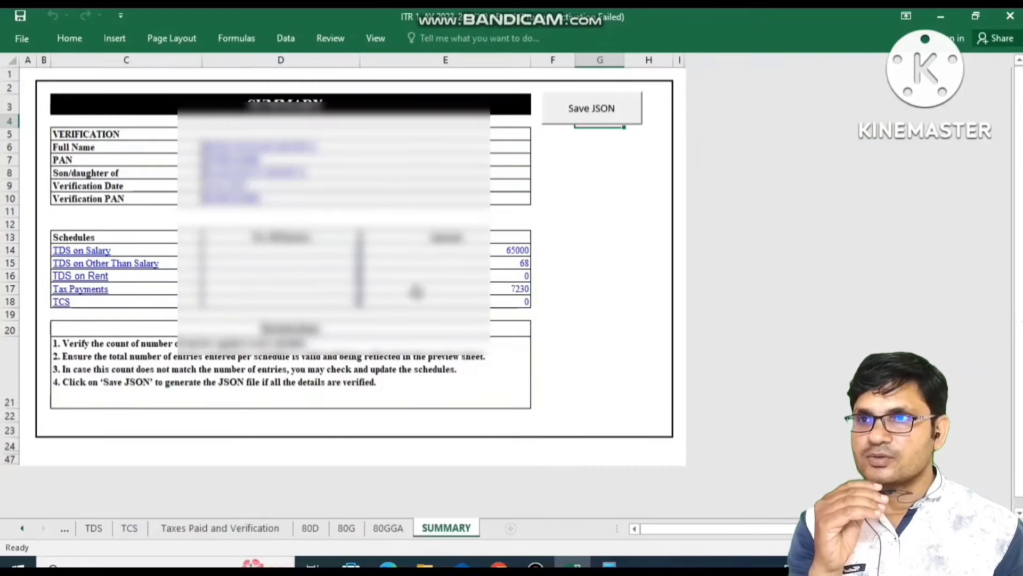
{"action": "left_click", "coordinate": [583, 115]}
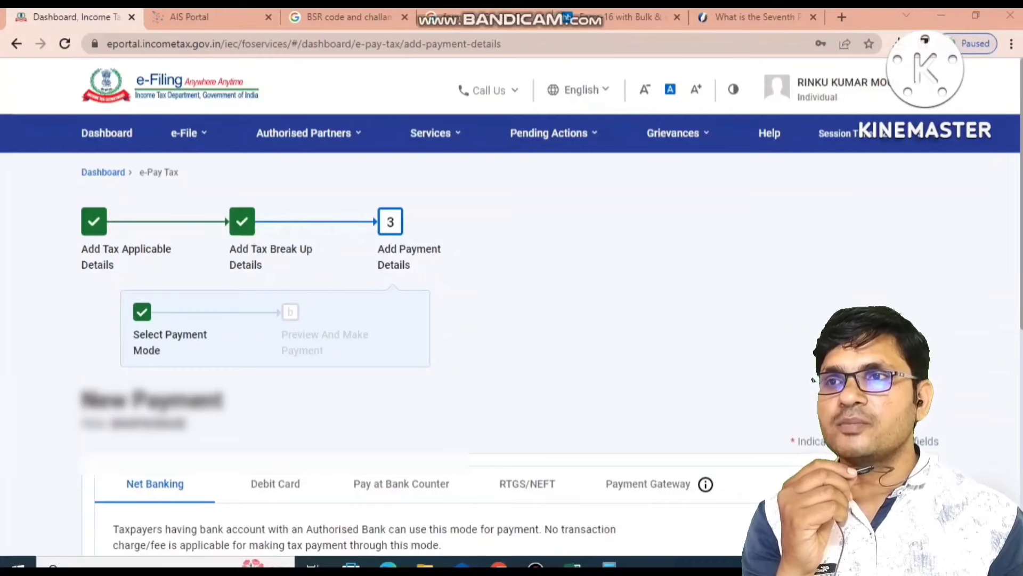
- Switch to the e-Filing portal, start filing an income tax return and set the assessment year to 2023-24 (Current A.Y.)
{"action": "left_click", "coordinate": [189, 134]}
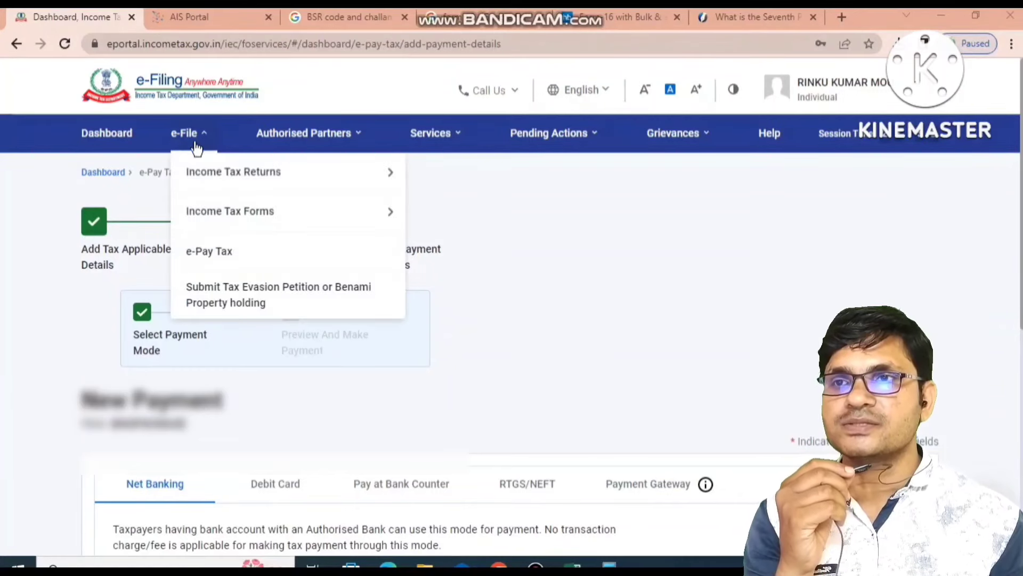
{"action": "mouse_move", "coordinate": [281, 179]}
{"action": "left_click", "coordinate": [465, 171]}
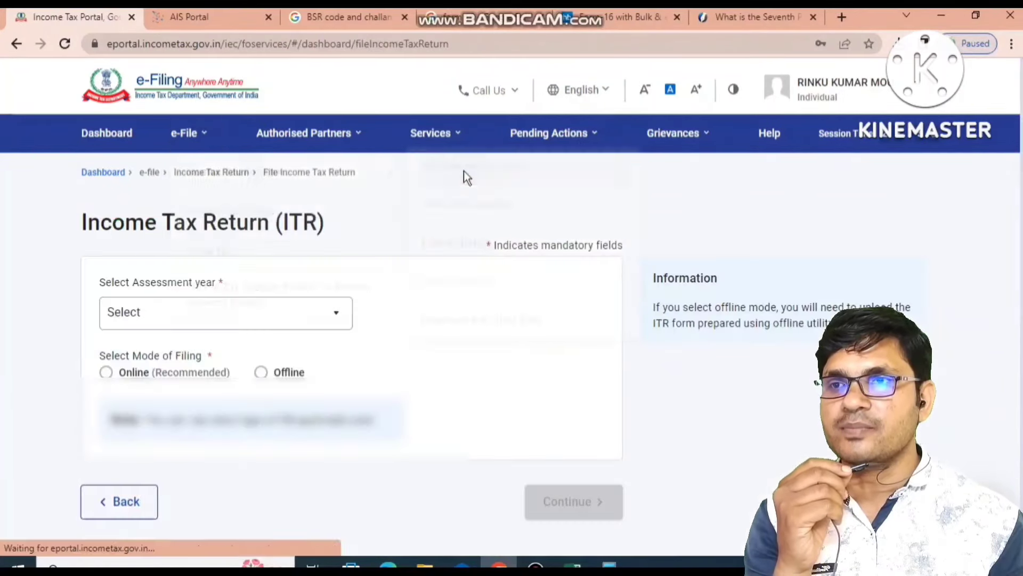
{"action": "left_click", "coordinate": [345, 320]}
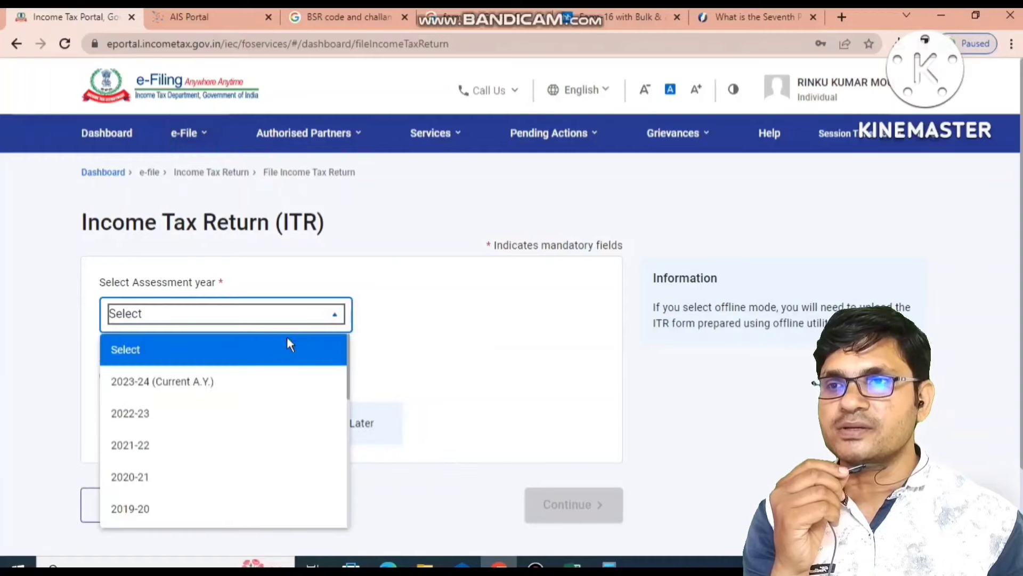
{"action": "left_click", "coordinate": [155, 383]}
- Set the filing type to 139(1) - Original Return, answer No to the audit question, choose ITR-1 and continue to the upload page
{"action": "left_click", "coordinate": [327, 392]}
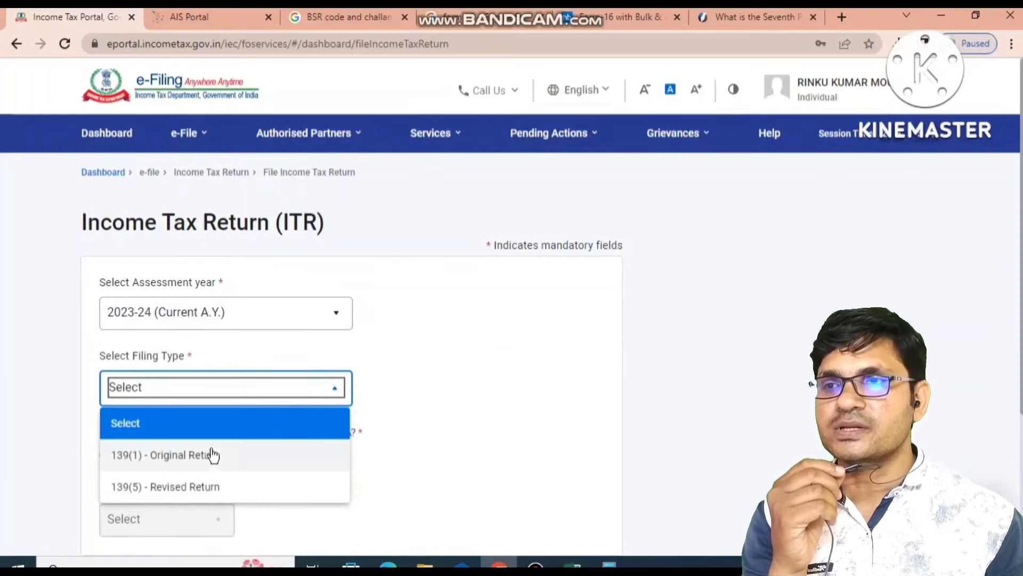
{"action": "left_click", "coordinate": [265, 456]}
{"action": "scroll", "coordinate": [472, 424], "scroll_direction": "down", "scroll_amount": 4}
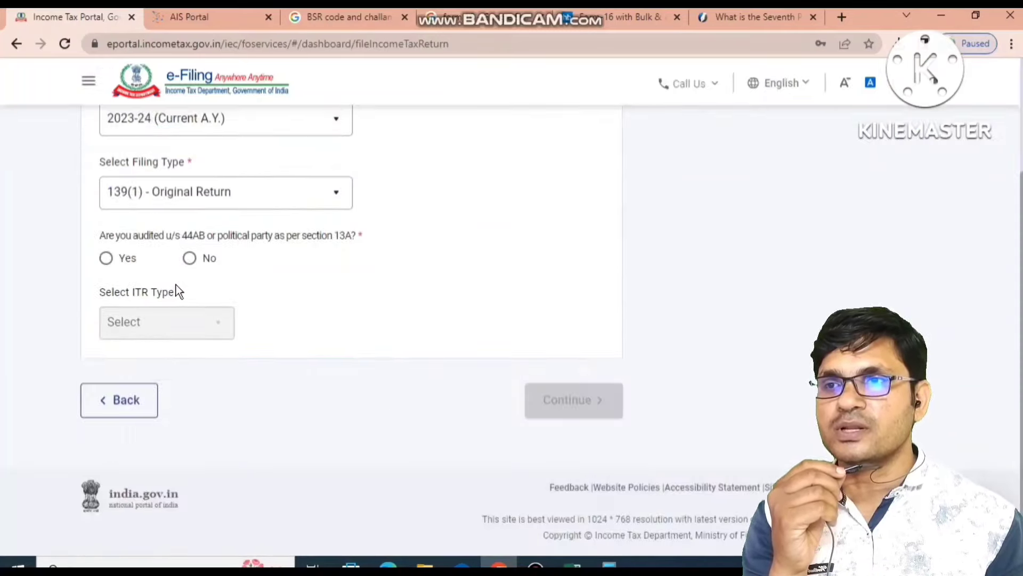
{"action": "left_click", "coordinate": [187, 259]}
{"action": "left_click", "coordinate": [222, 321]}
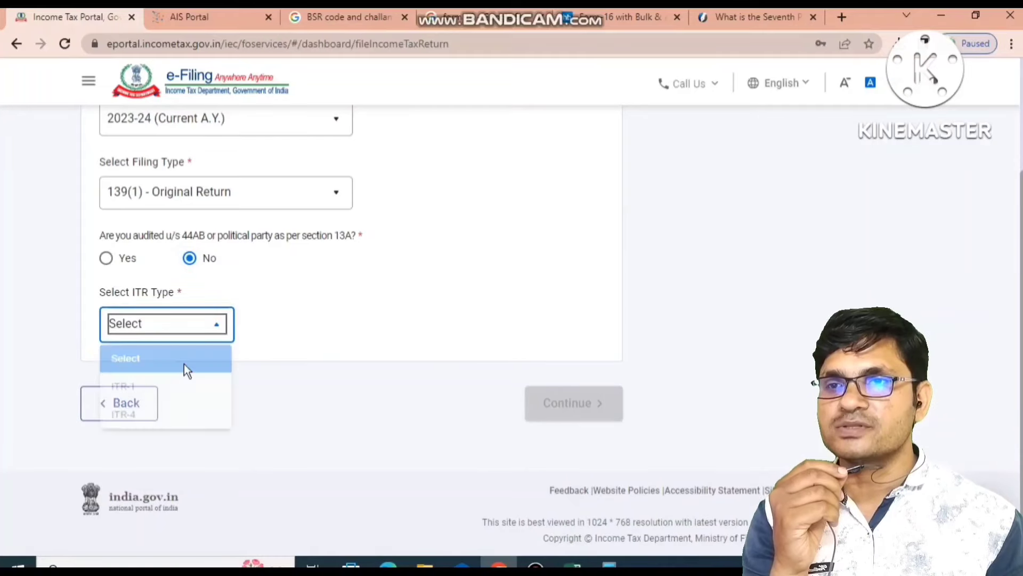
{"action": "left_click", "coordinate": [157, 390]}
{"action": "left_click", "coordinate": [539, 402]}
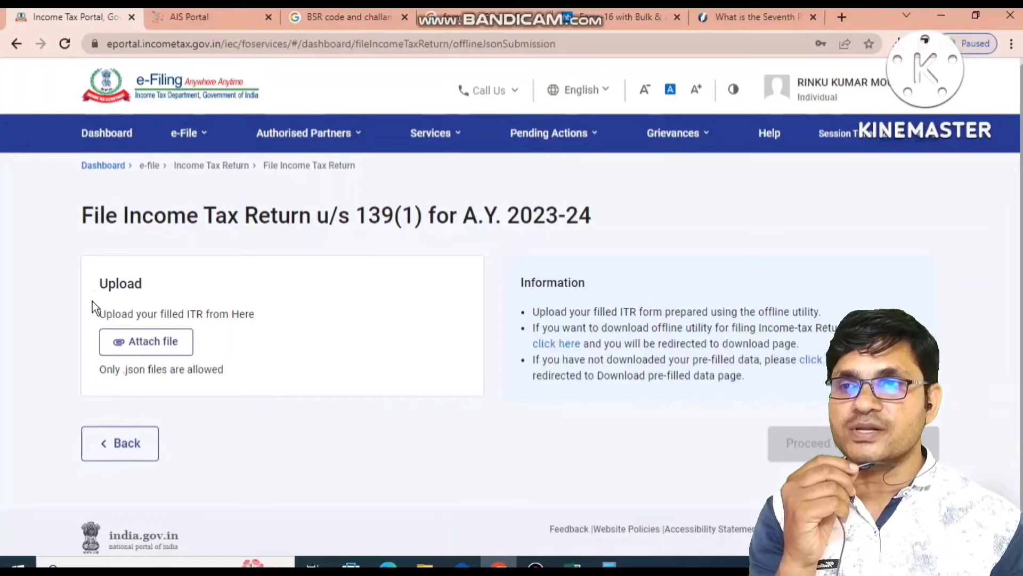
- Attach the saved ITR-1 JSON file from Local Disk (E:) to the return
{"action": "left_click", "coordinate": [150, 345]}
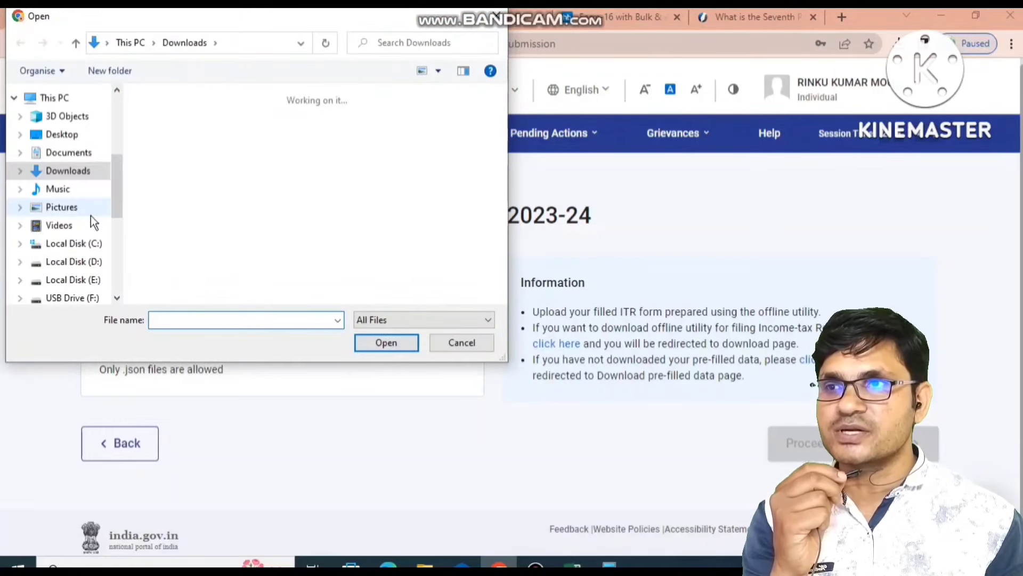
{"action": "left_click", "coordinate": [97, 282]}
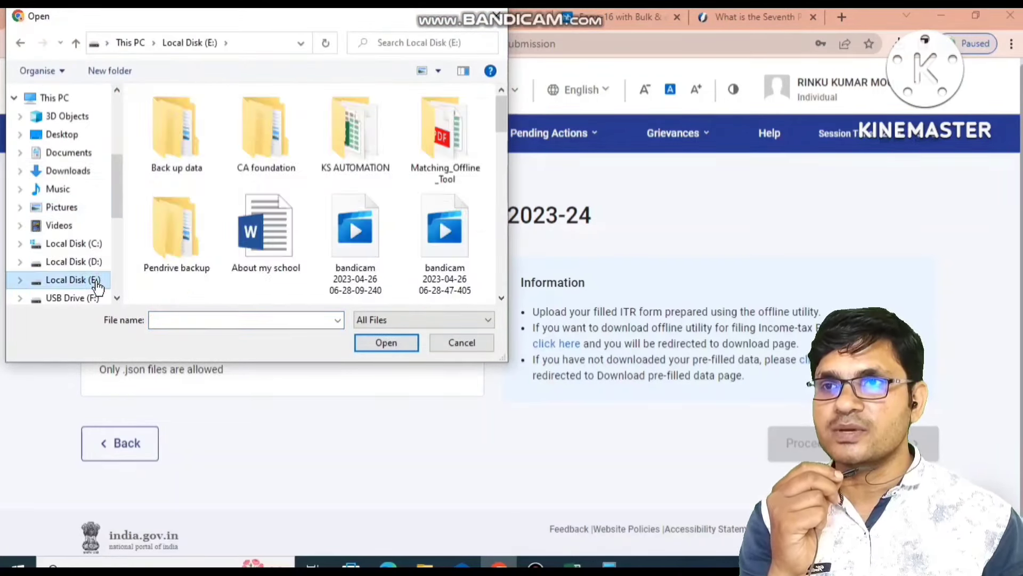
{"action": "left_click_drag", "start_coordinate": [501, 123], "coordinate": [485, 260]}
{"action": "scroll", "coordinate": [486, 263], "scroll_direction": "down", "scroll_amount": 1}
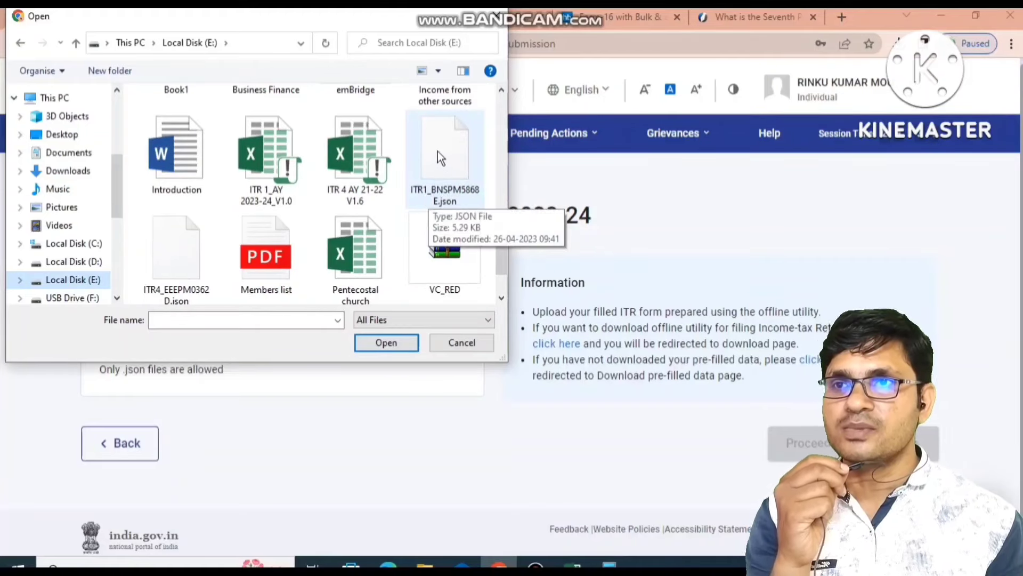
{"action": "double_click", "coordinate": [450, 160]}
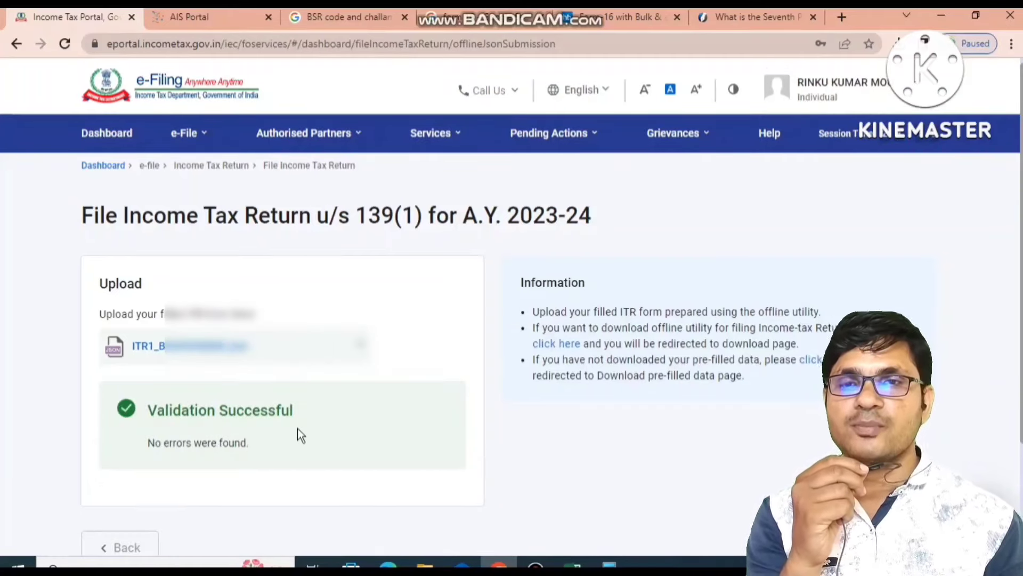
- Proceed to verification and continue with the recommended instant eVerification option
{"action": "left_click", "coordinate": [869, 548]}
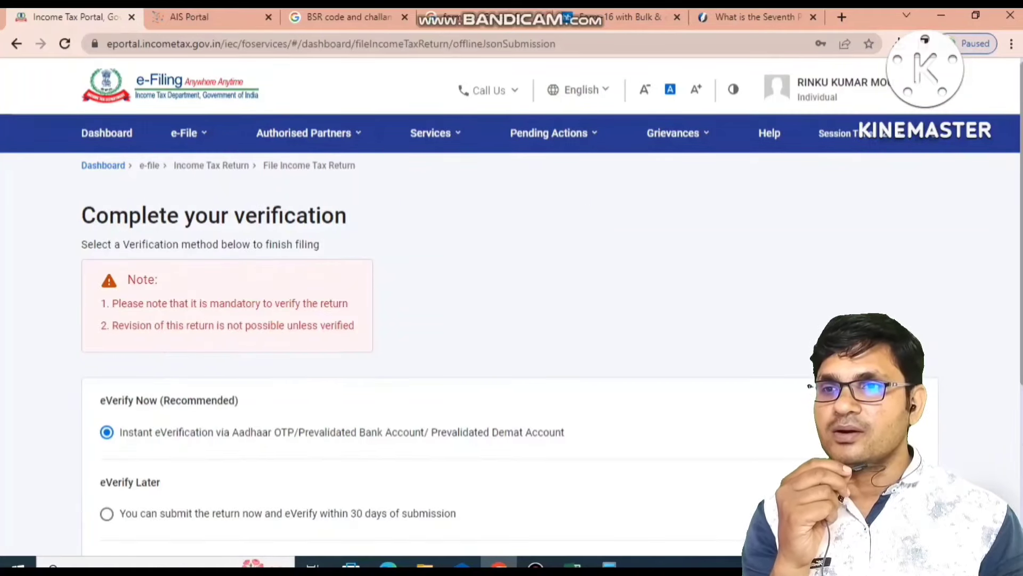
{"action": "scroll", "coordinate": [467, 470], "scroll_direction": "down", "scroll_amount": 2}
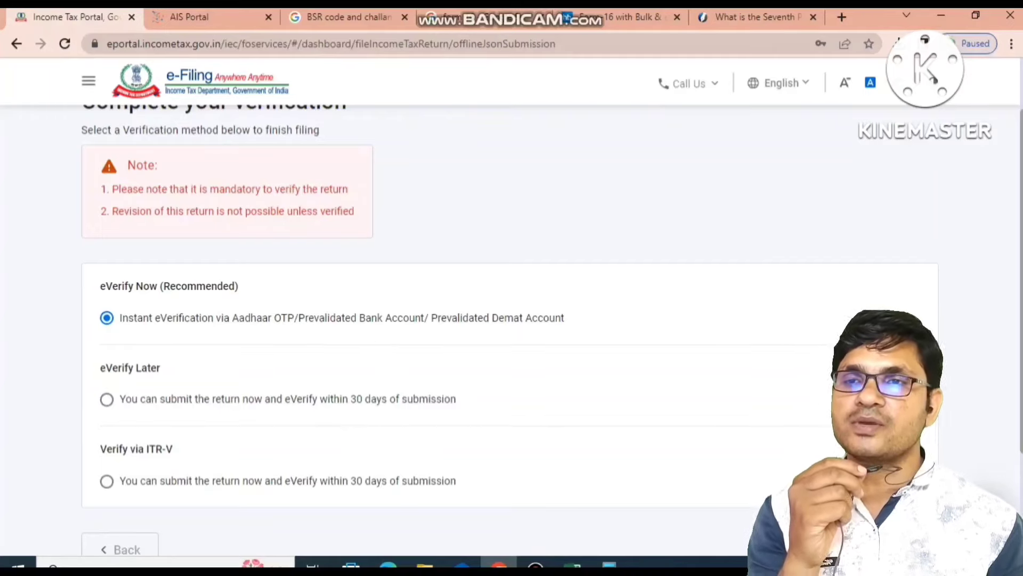
{"action": "left_click", "coordinate": [894, 549]}
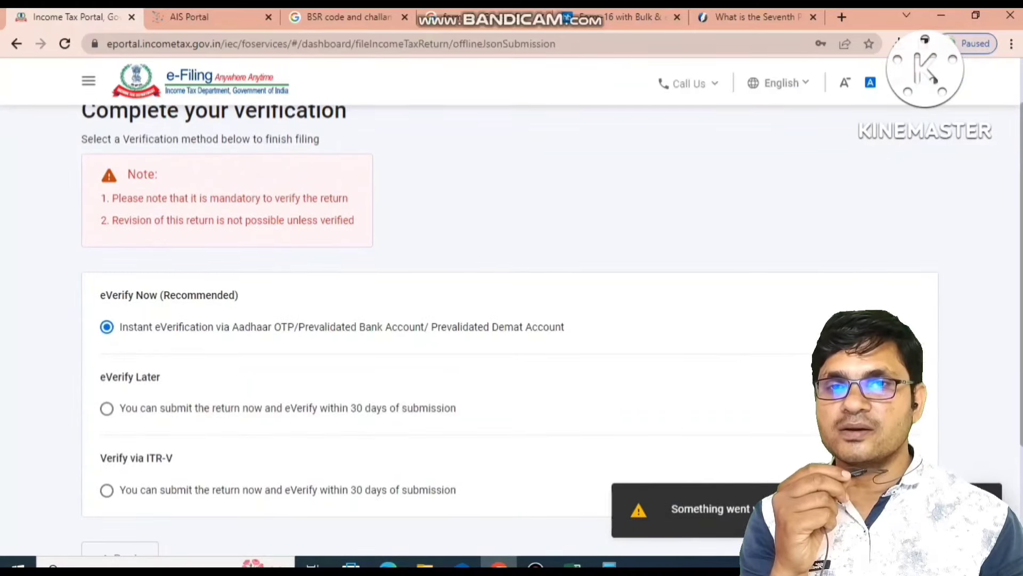
- Choose to e-verify using an OTP on the Aadhaar-registered mobile number, agree to validate the Aadhaar details and generate the OTP
{"action": "scroll", "coordinate": [998, 456], "scroll_direction": "down", "scroll_amount": 2}
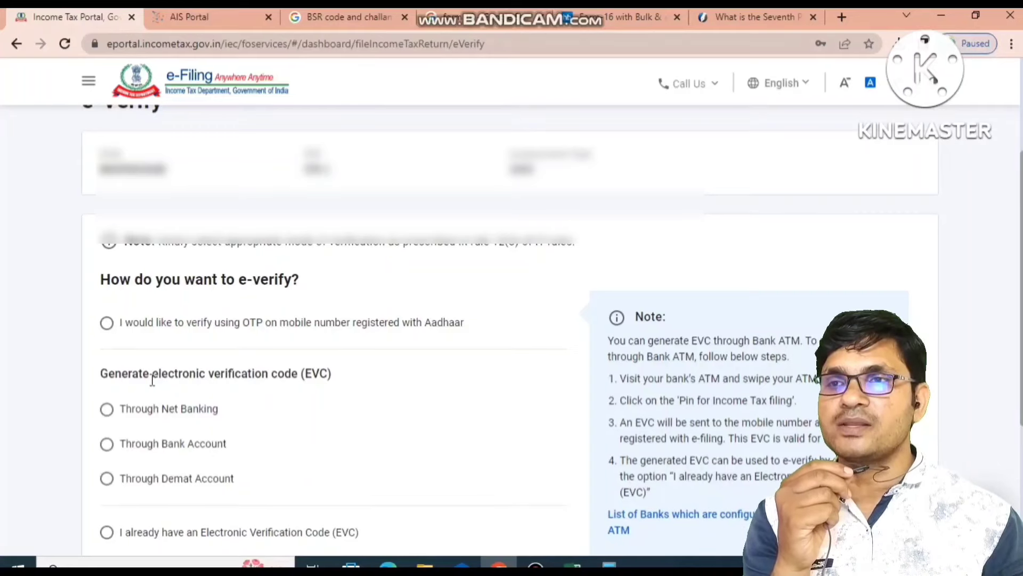
{"action": "left_click", "coordinate": [107, 322]}
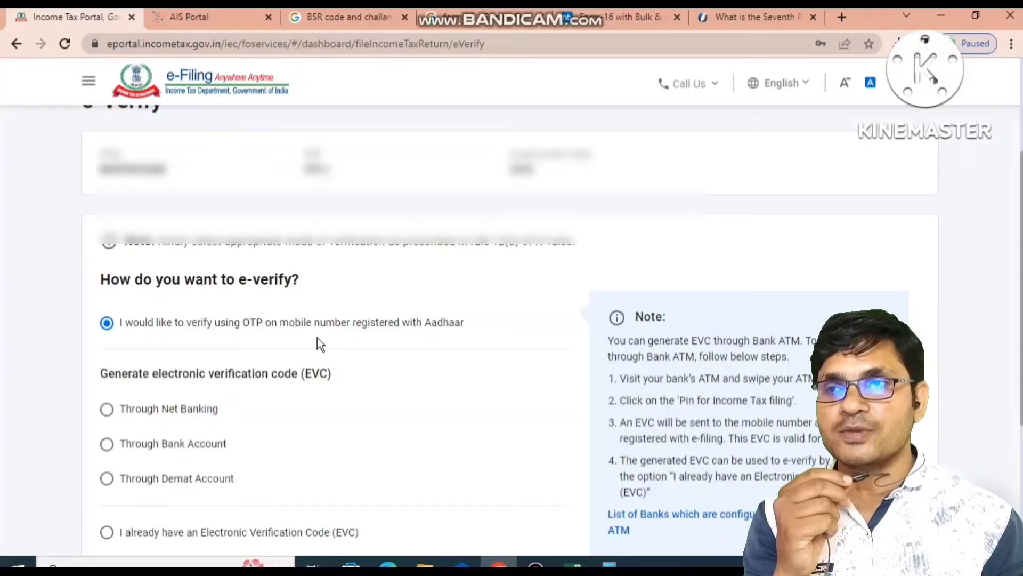
{"action": "scroll", "coordinate": [46, 347], "scroll_direction": "down", "scroll_amount": 3}
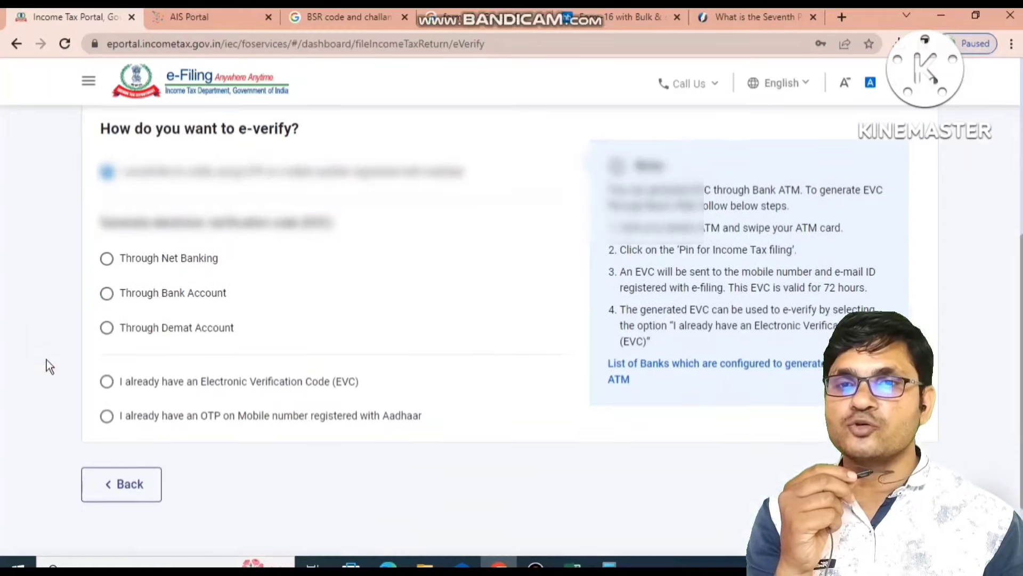
{"action": "left_click", "coordinate": [891, 483]}
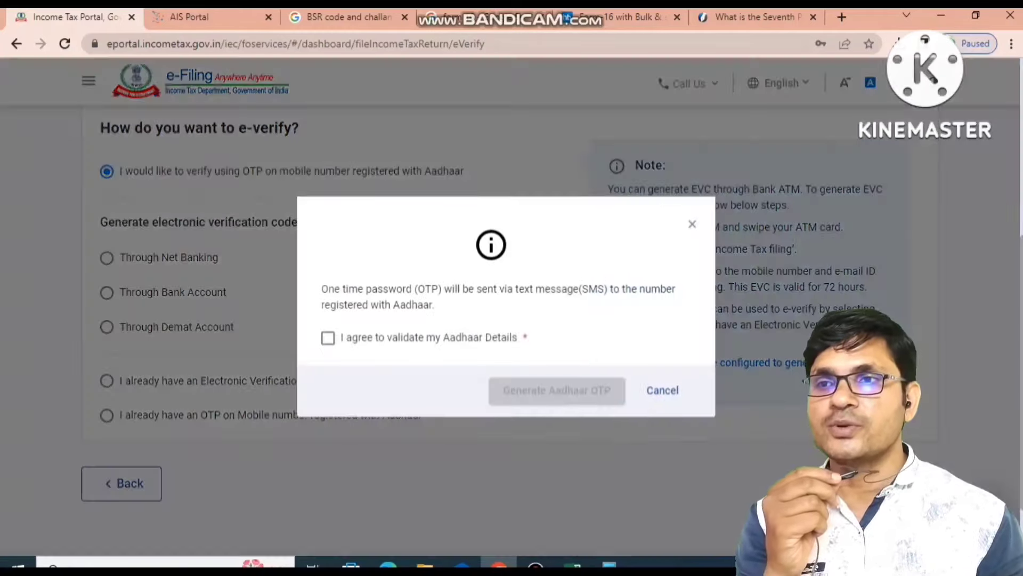
{"action": "left_click", "coordinate": [347, 346]}
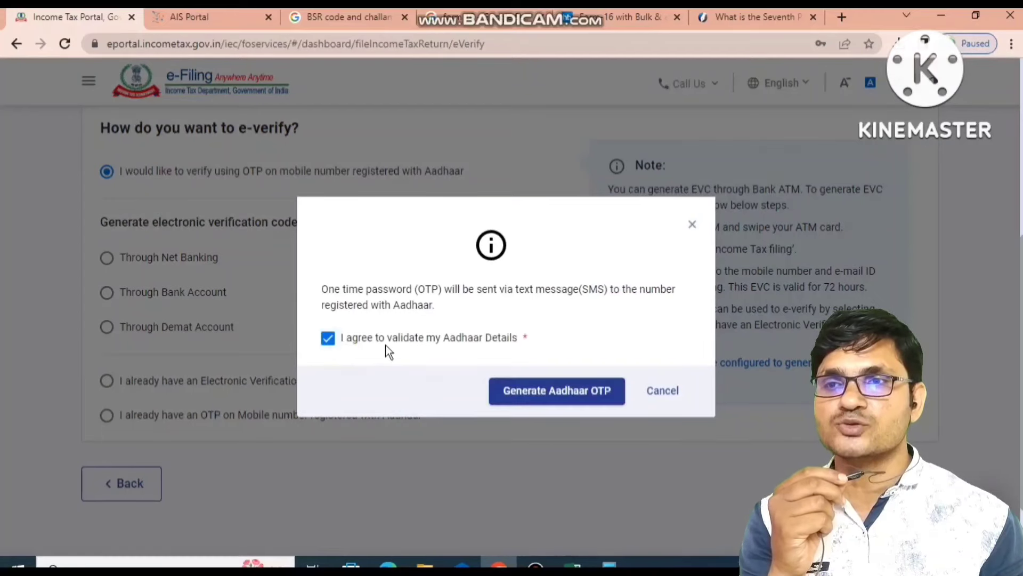
{"action": "left_click", "coordinate": [537, 392]}
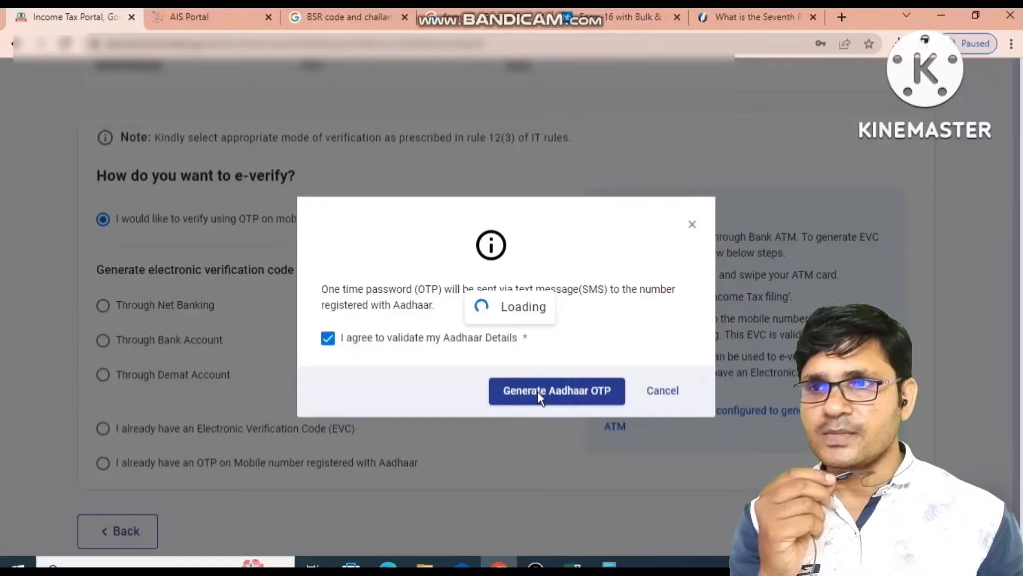